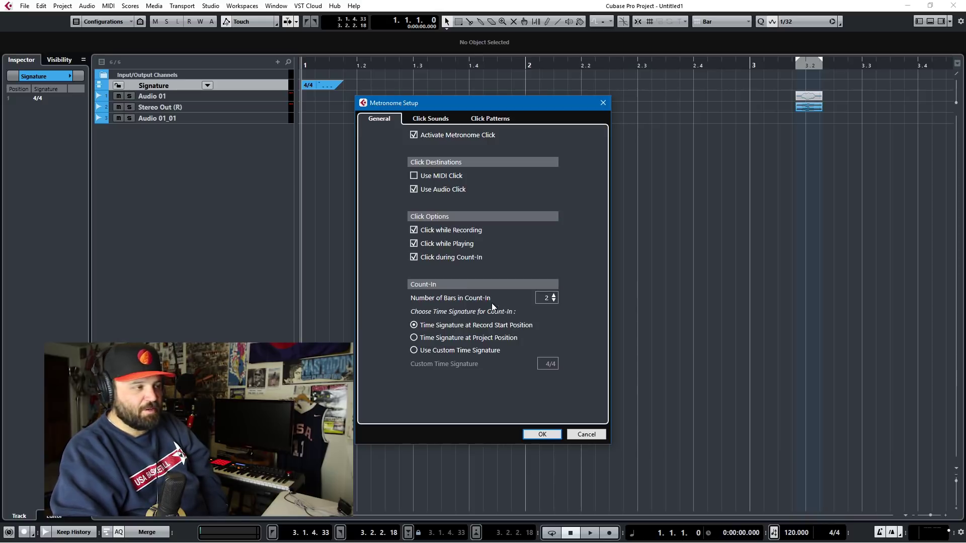
left_click(431, 119)
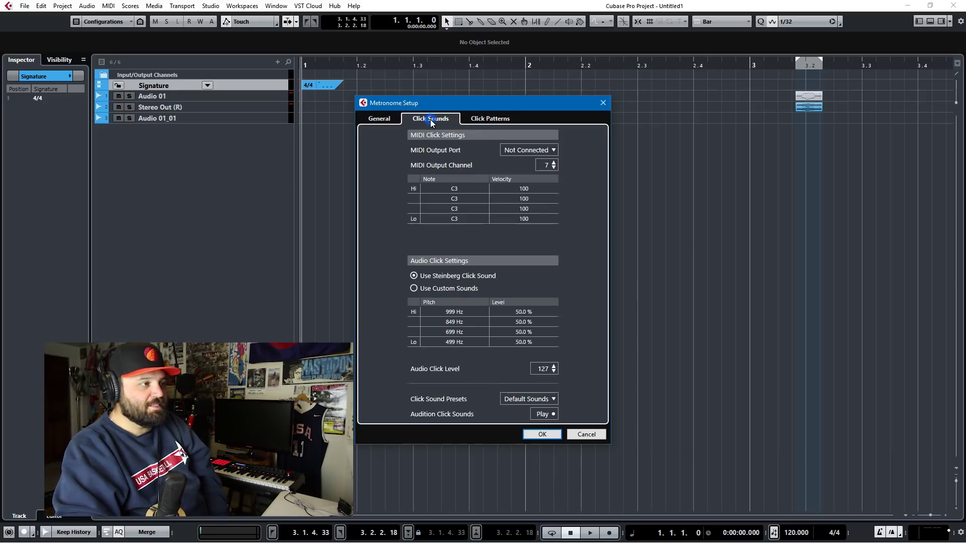
key("Left")
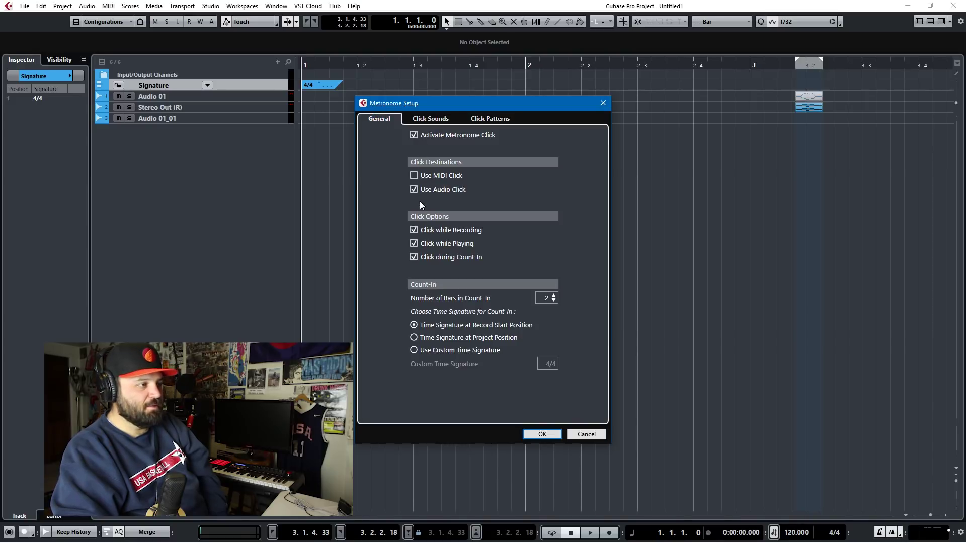
left_click(414, 189)
left_click(414, 176)
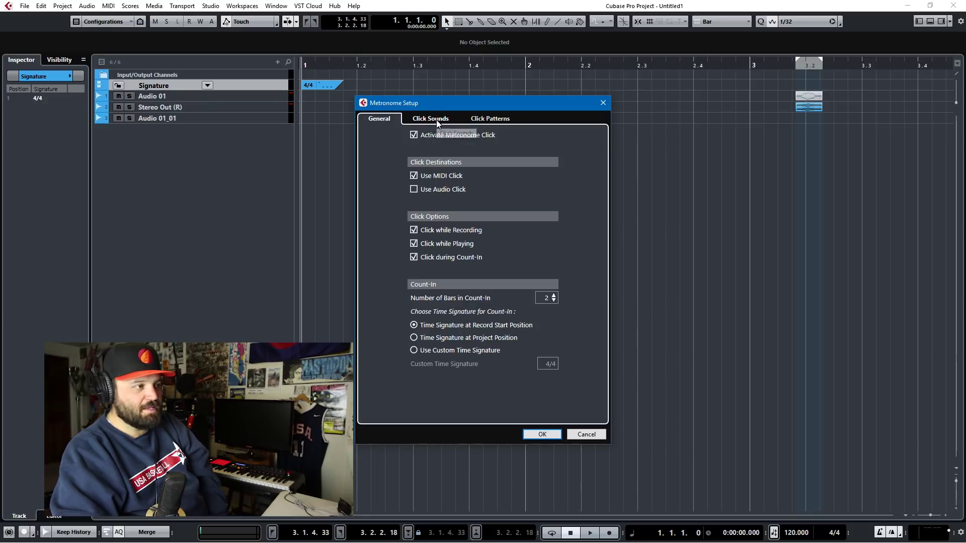
left_click(414, 189)
left_click(413, 175)
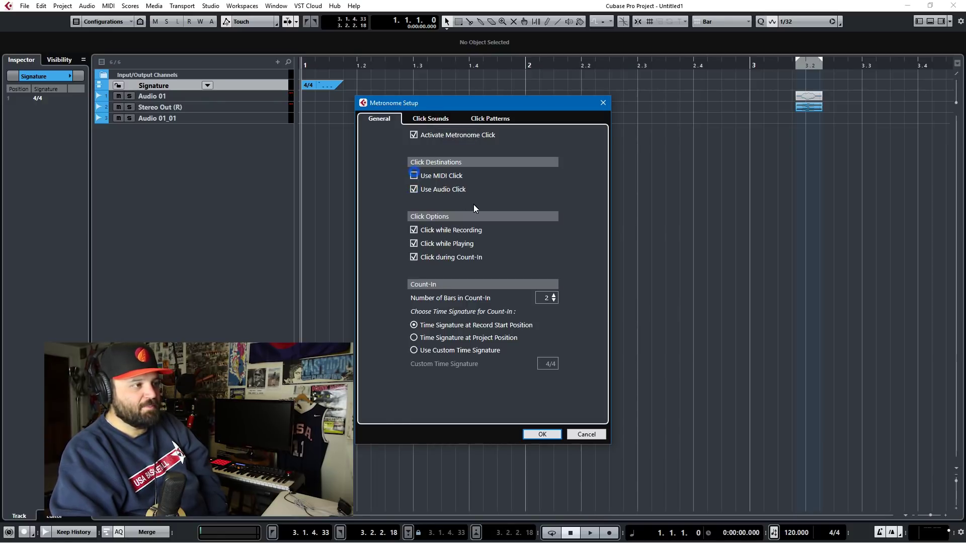
Enable the MIDI click instead of the audio click, using MIDI output channel 10 and note C1 for all four click levels
left_click(414, 175)
left_click(414, 189)
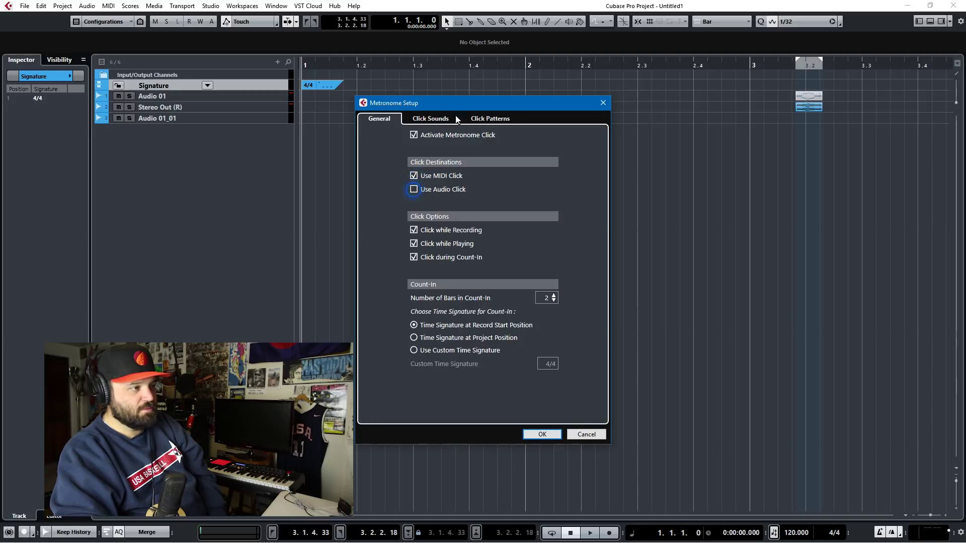
left_click(438, 120)
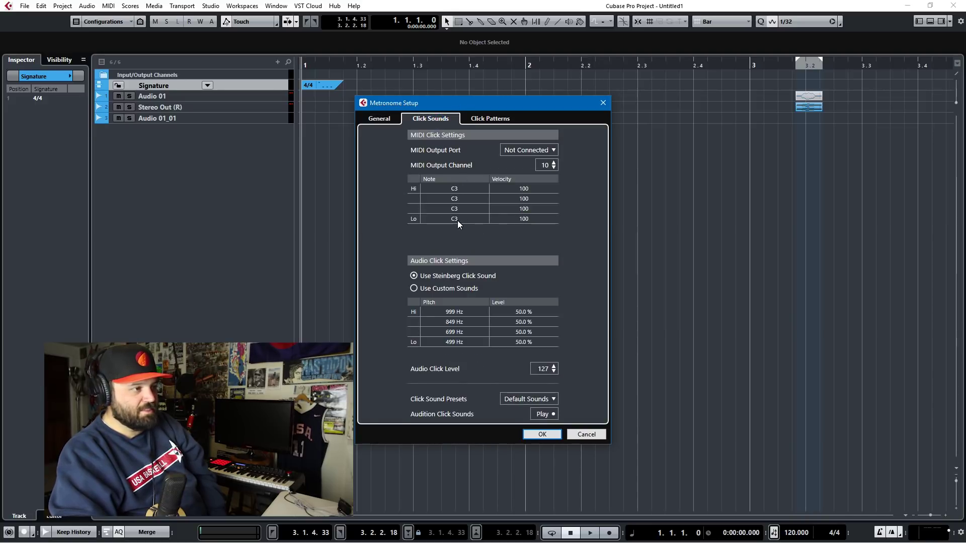
mouse_move(453, 188)
left_mouse_down()
mouse_move(470, 204)
mouse_move(452, 206)
left_mouse_up()
left_click(527, 435)
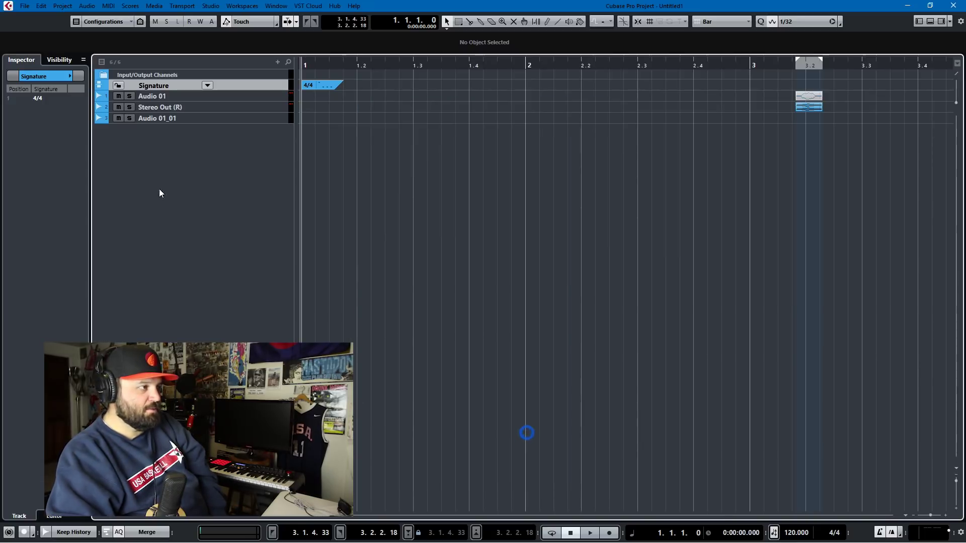
Add an instrument track with Groove Agent SE as its instrument
double_click(205, 186)
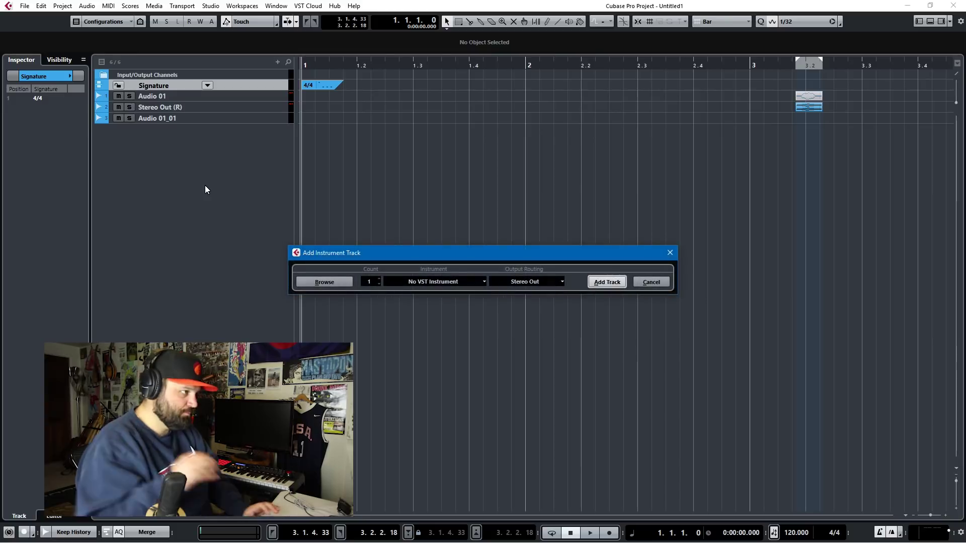
left_click(446, 283)
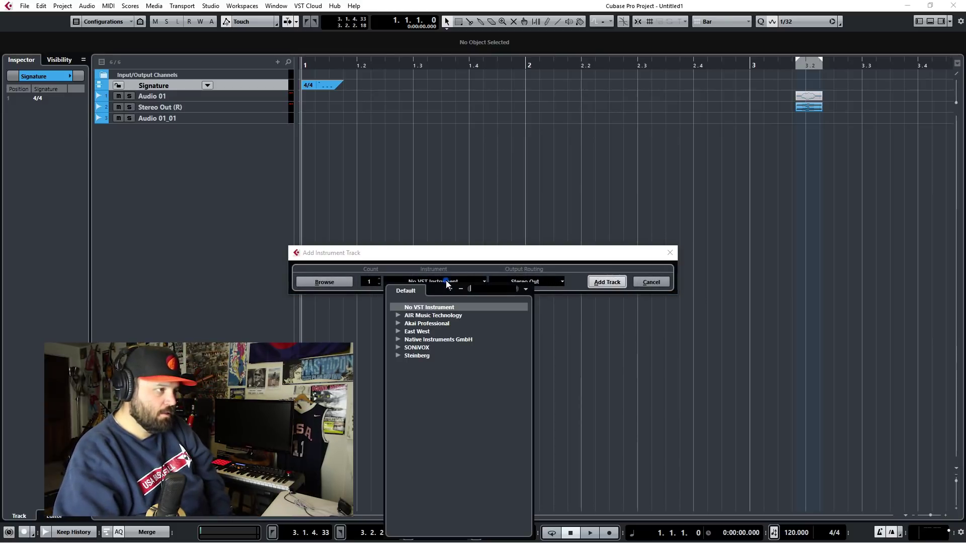
type("gr")
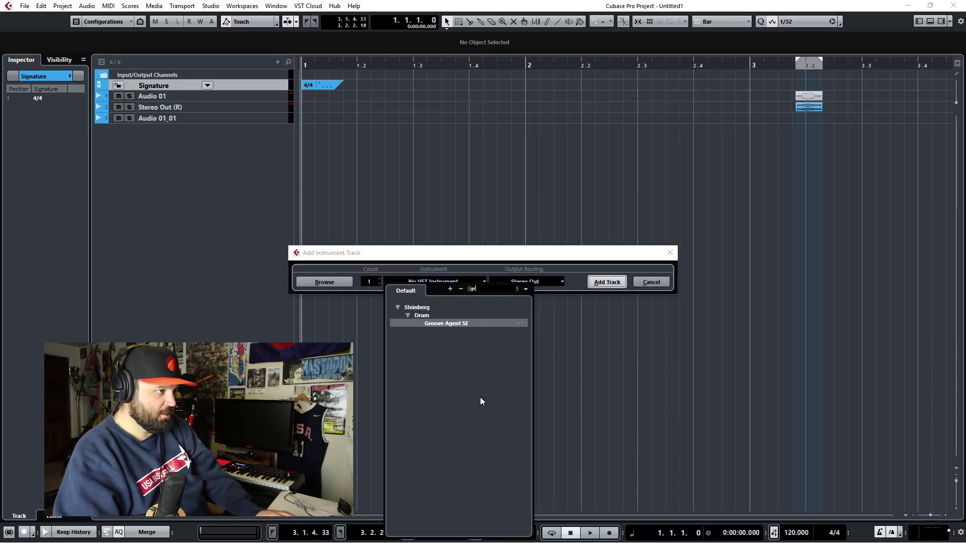
left_click(452, 325)
left_click(607, 282)
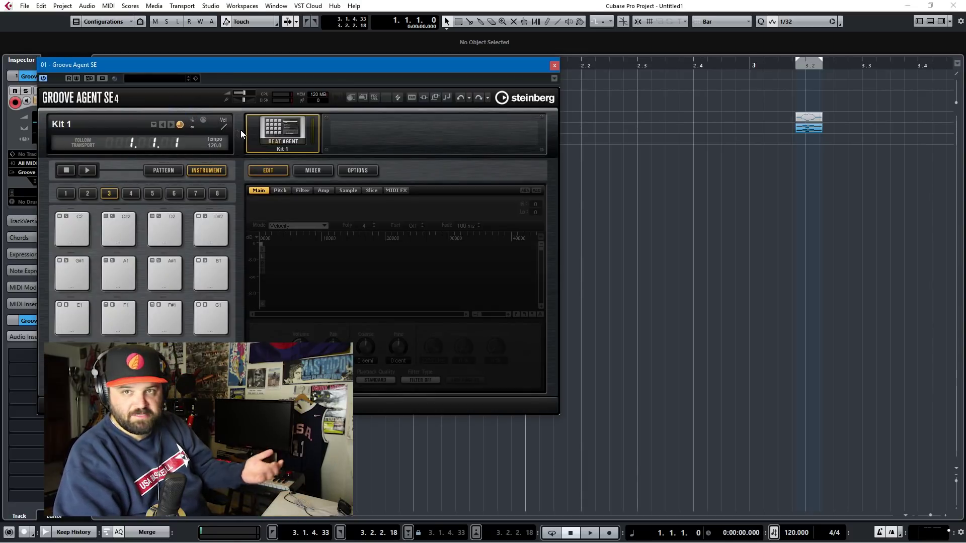
Open MediaBay and search all media for hihat audio files
key("F5")
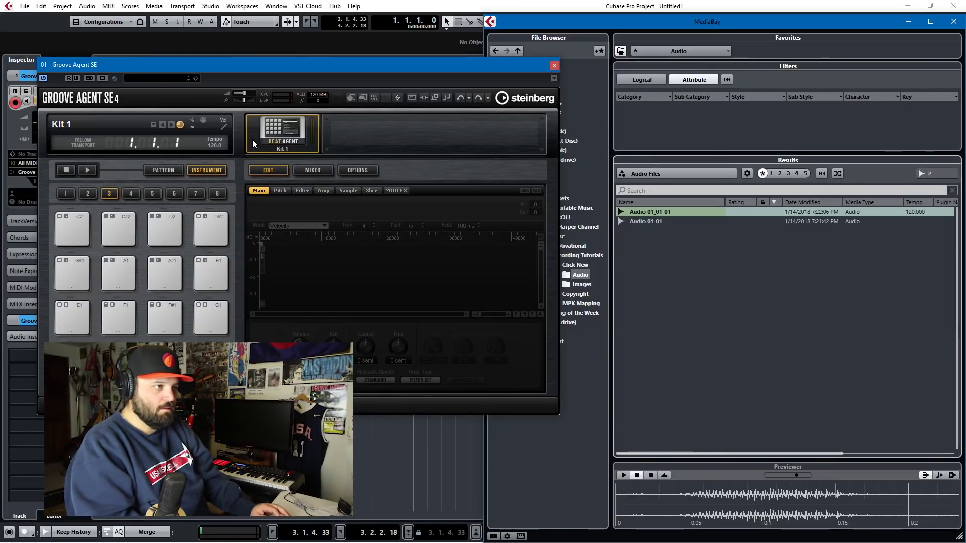
left_click(650, 190)
type("hi")
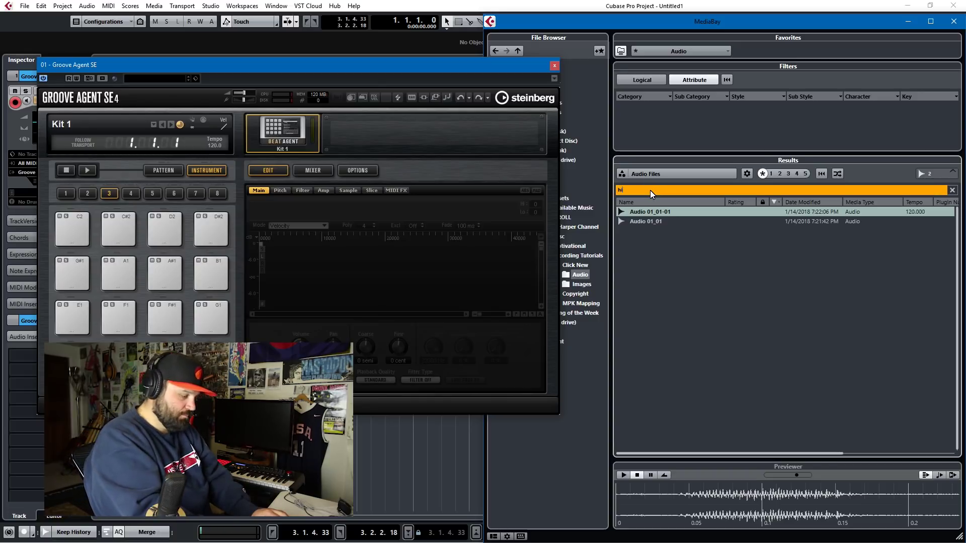
type("hat")
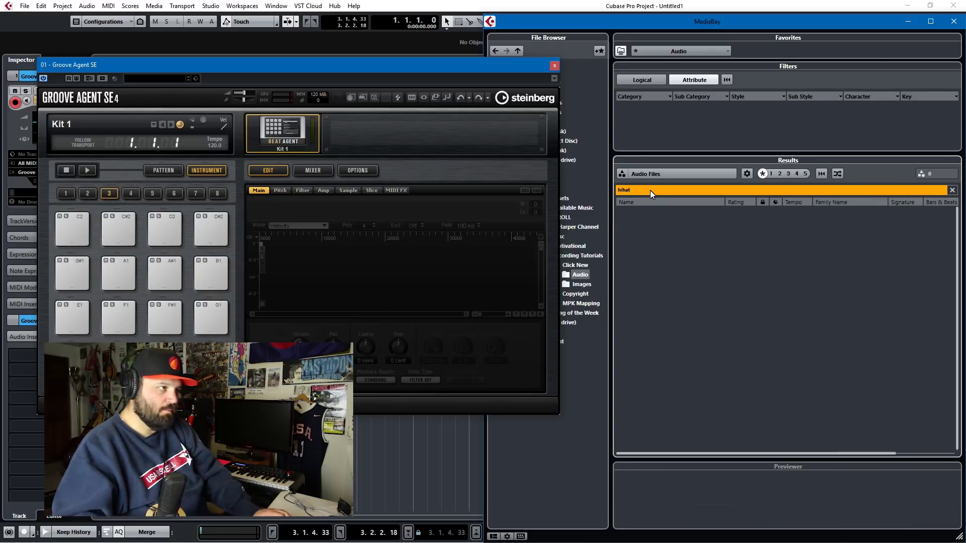
left_click_drag(403, 65, 323, 73)
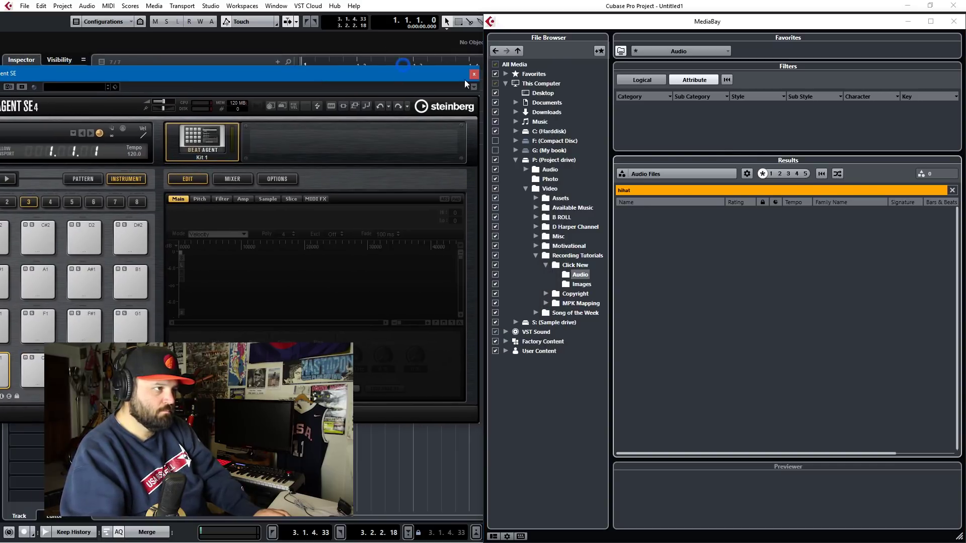
left_click(512, 66)
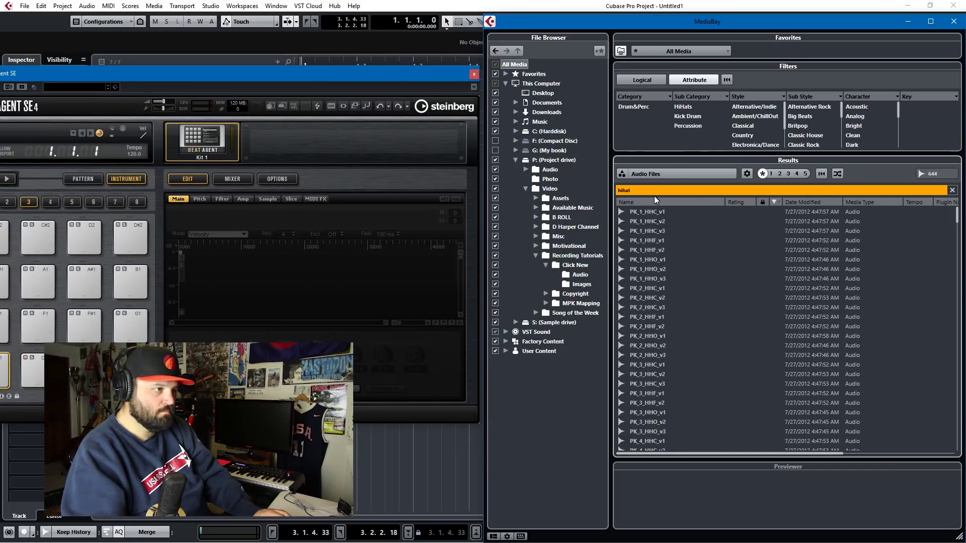
Preview the sample PK_1_HHC_v2 and load it onto the first pad in Groove Agent's bottom row
left_click(653, 220)
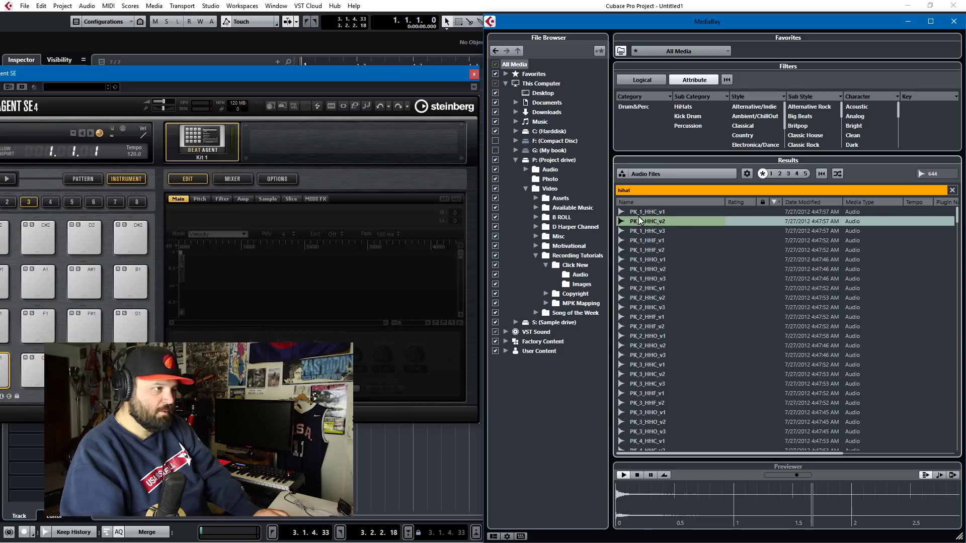
left_click_drag(363, 84, 447, 80)
left_click_drag(623, 222, 80, 368)
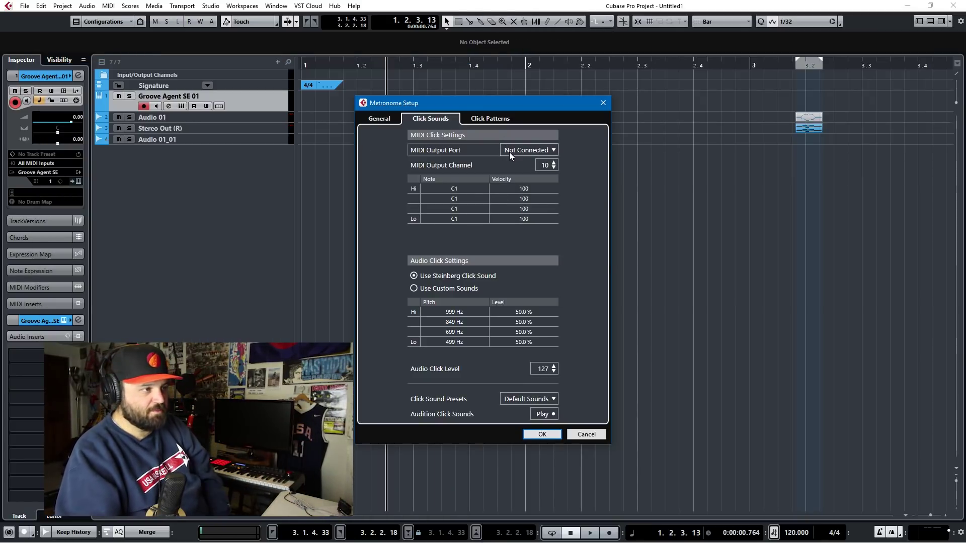
Set the metronome's MIDI output port to 01. Groove Agent SE - Main and apply the setup
left_click(509, 152)
left_click(539, 178)
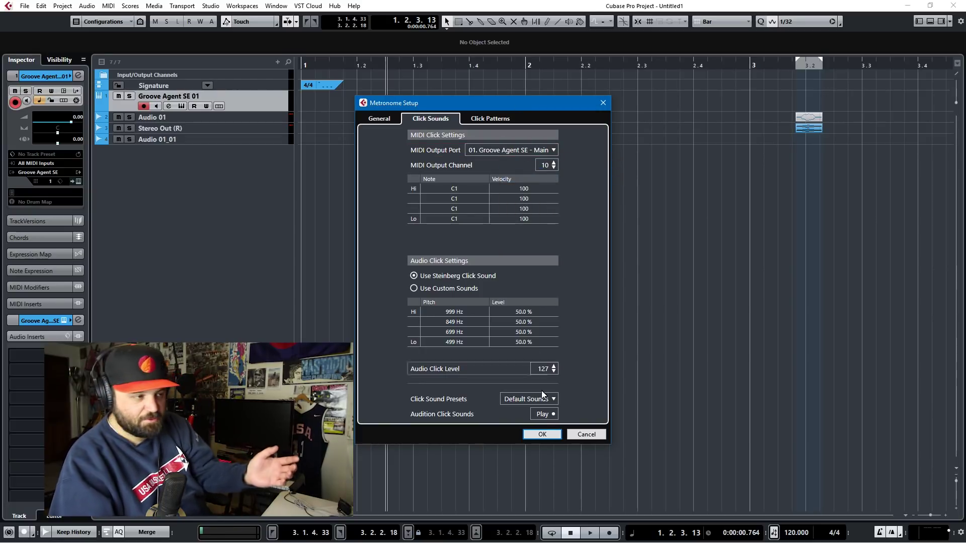
left_click(541, 434)
Play the project to hear the MIDI click, stop playback and return to bar 1
key("space")
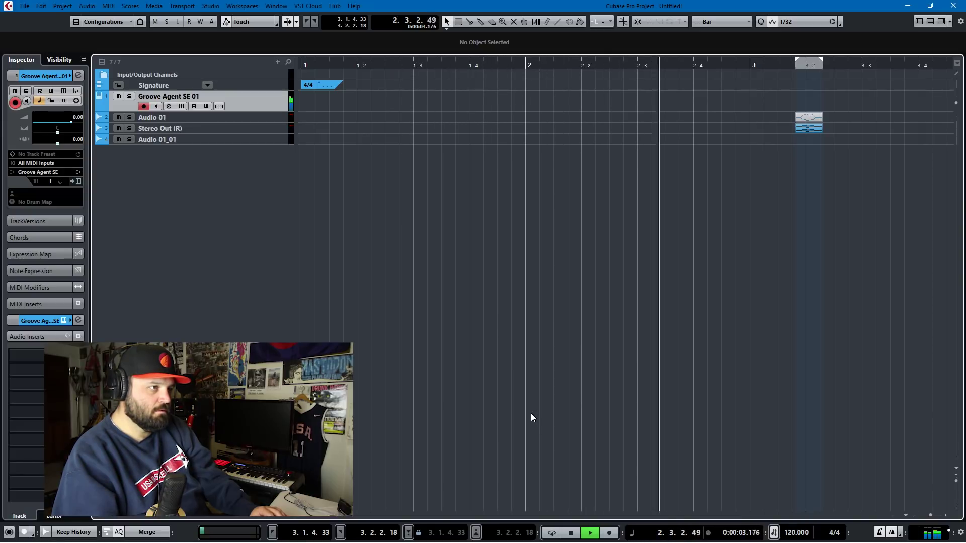
key("space")
left_click(303, 70)
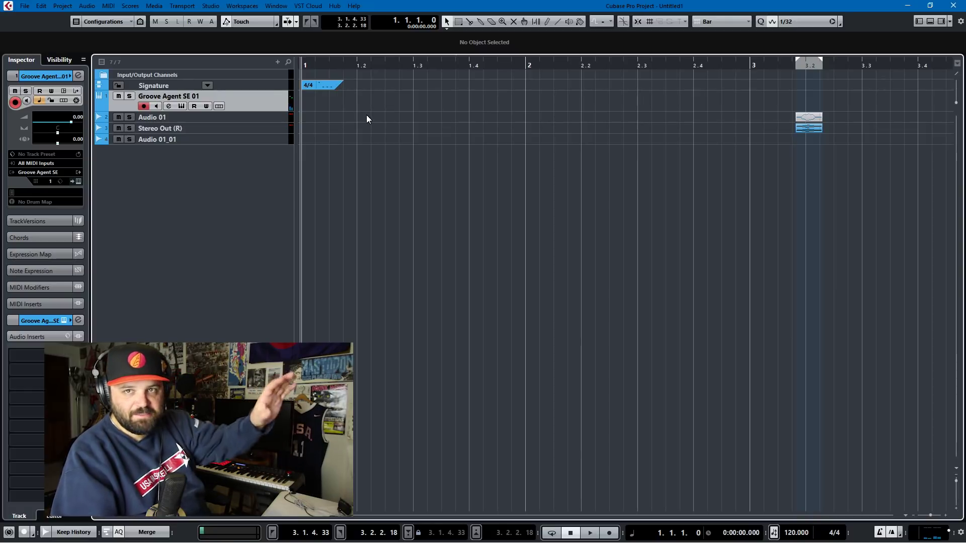
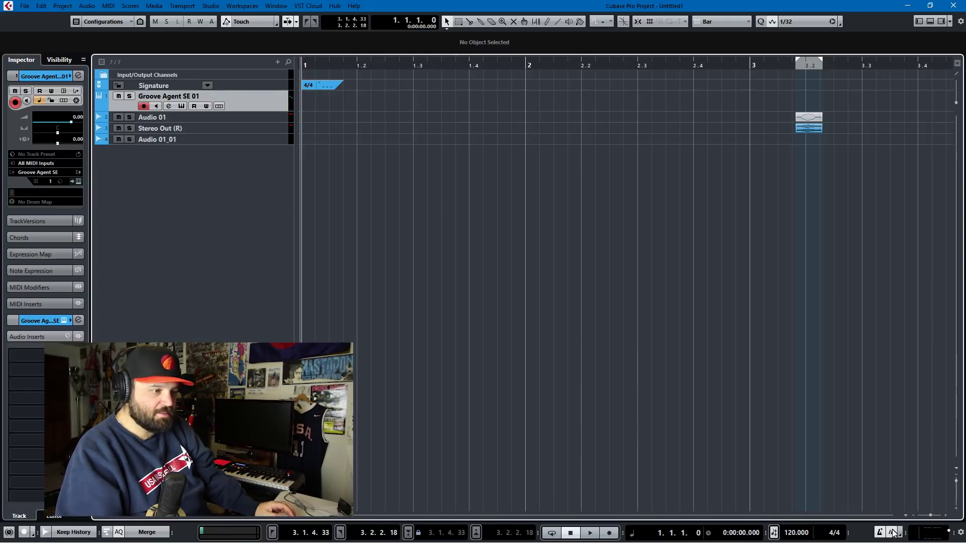
left_click(900, 532)
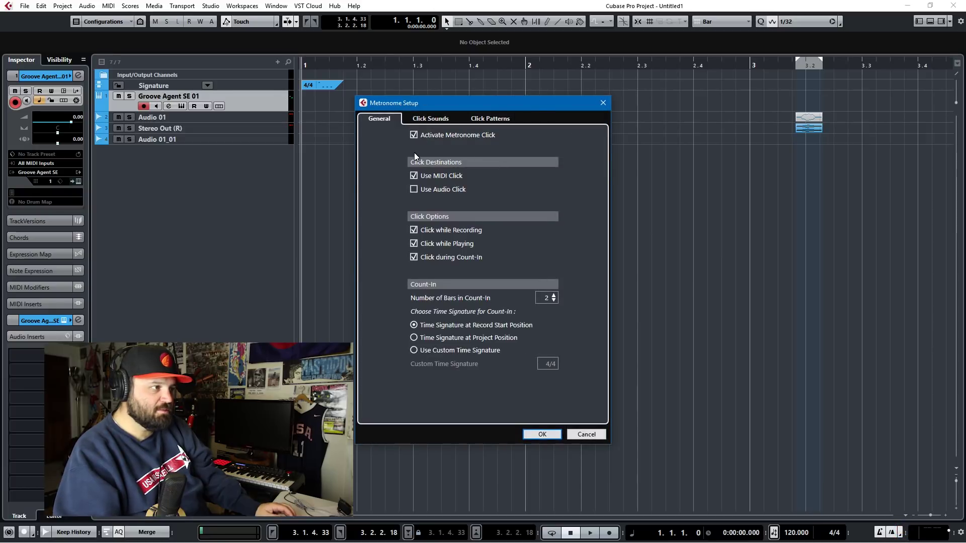
left_click(431, 118)
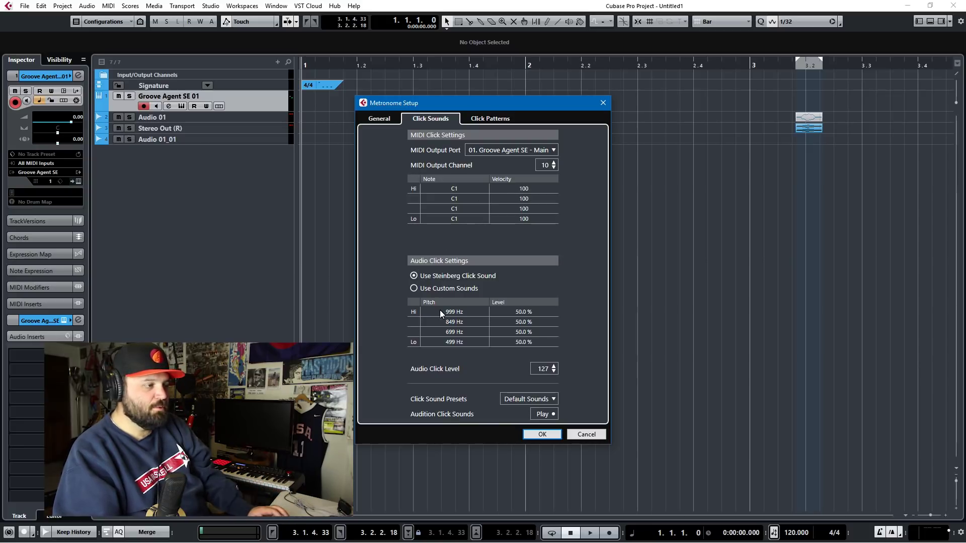
left_click(413, 289)
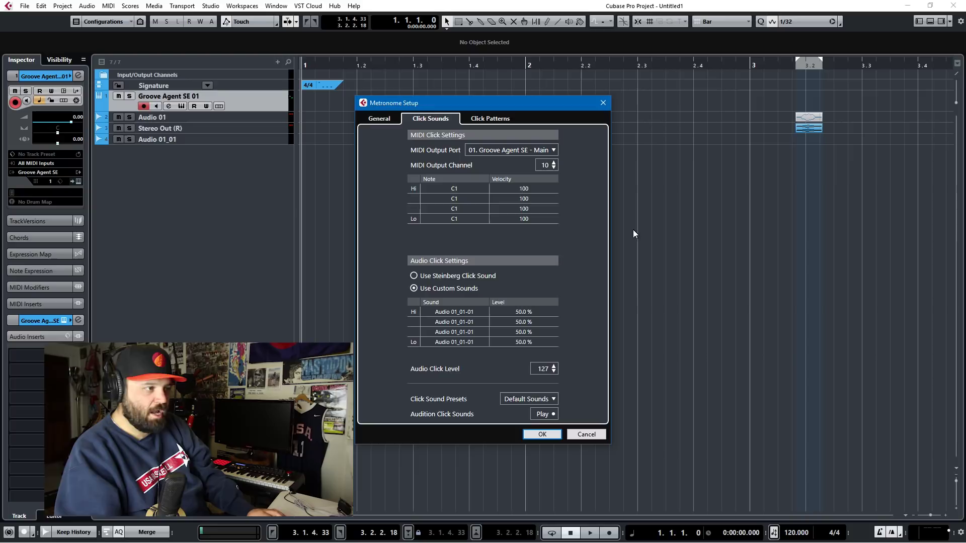
left_click(592, 433)
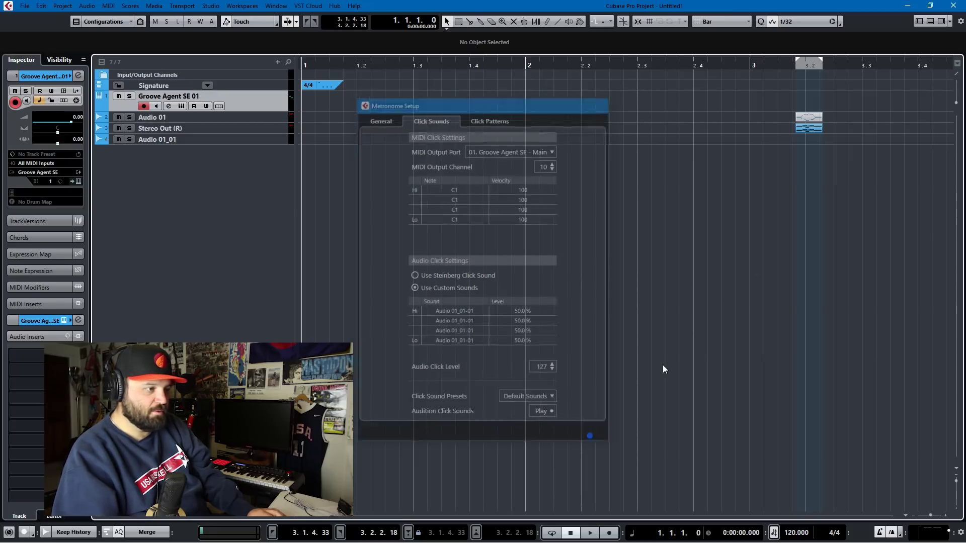
Select the audio event on the Stereo Out (R) track and play it from its start with cycle mode on
left_click(808, 128)
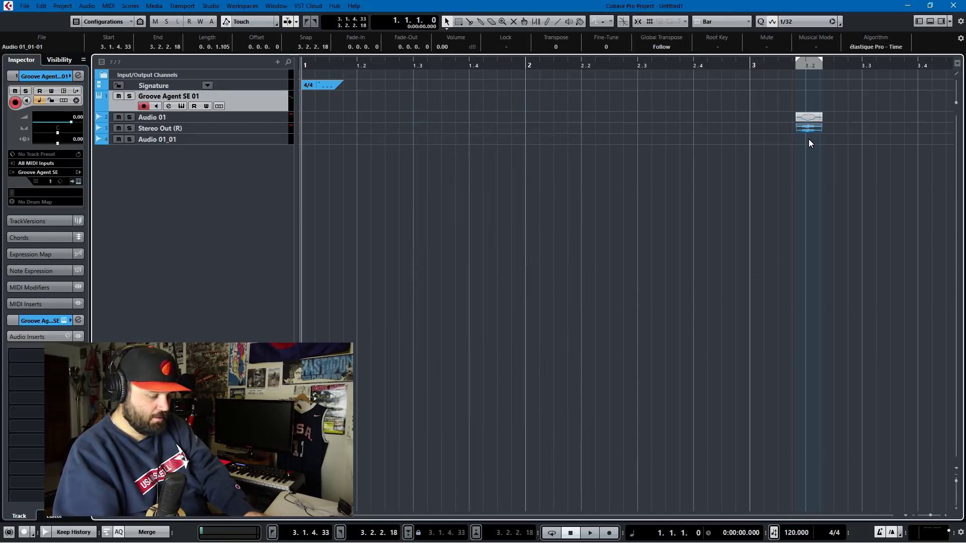
key("l")
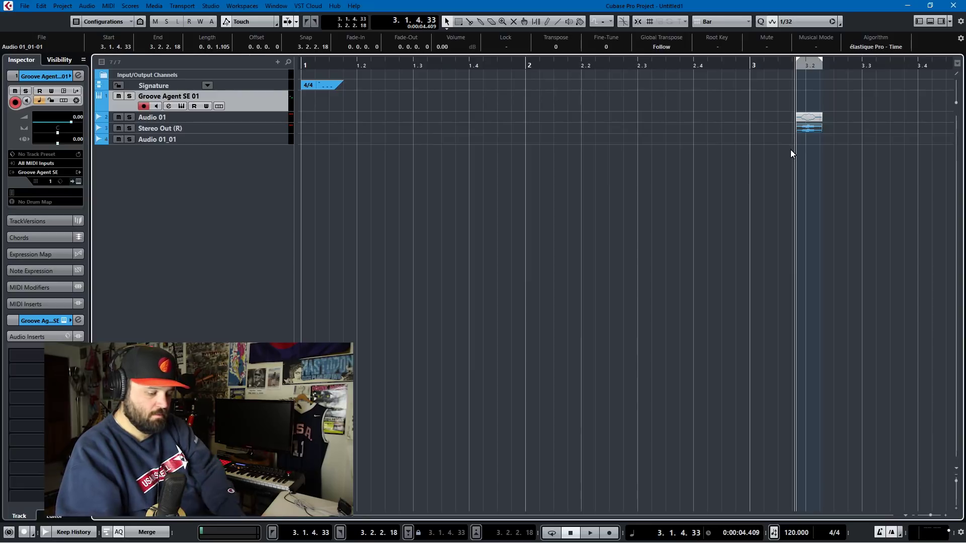
key("KP_Divide")
key("space")
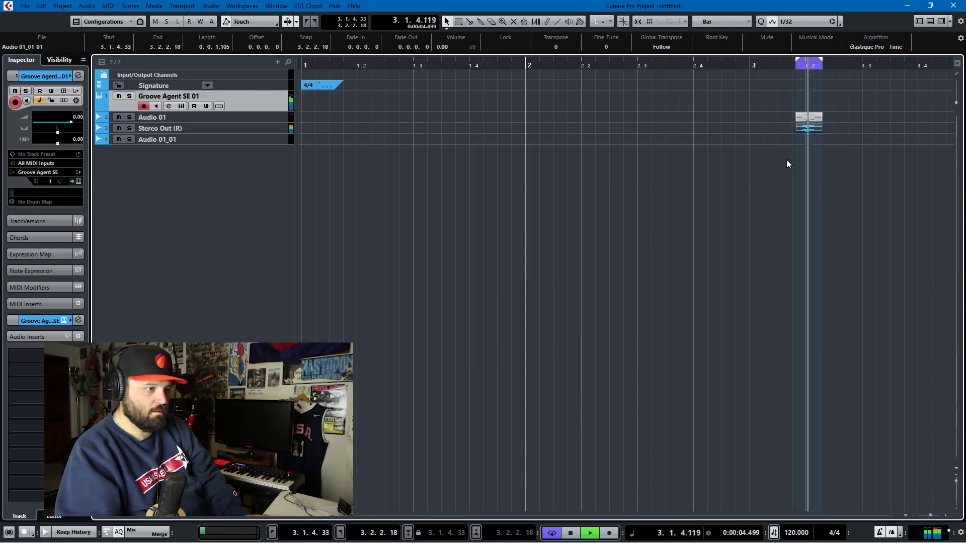
Set the metronome's audio click to custom sounds, check the available files for the Hi sound, and change the MIDI output port
left_click(901, 535)
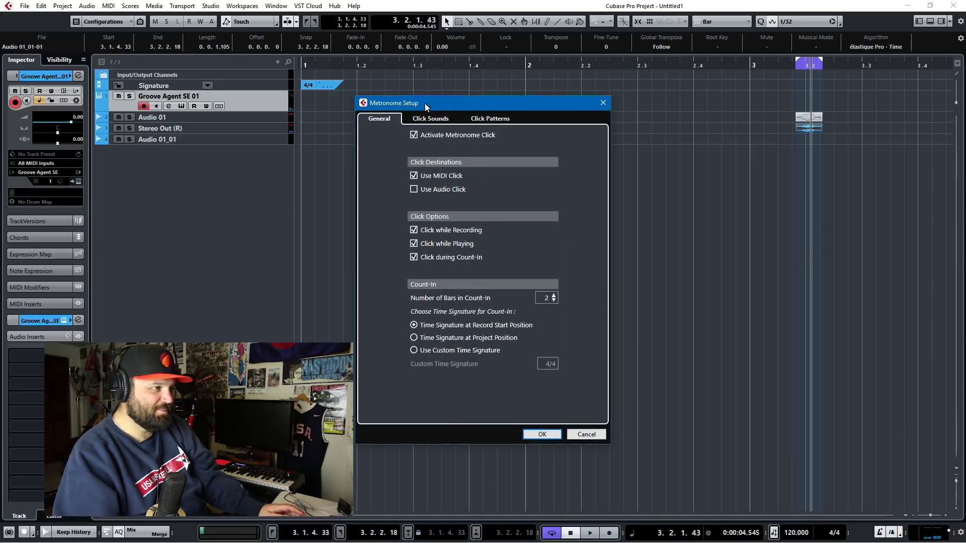
left_click(423, 122)
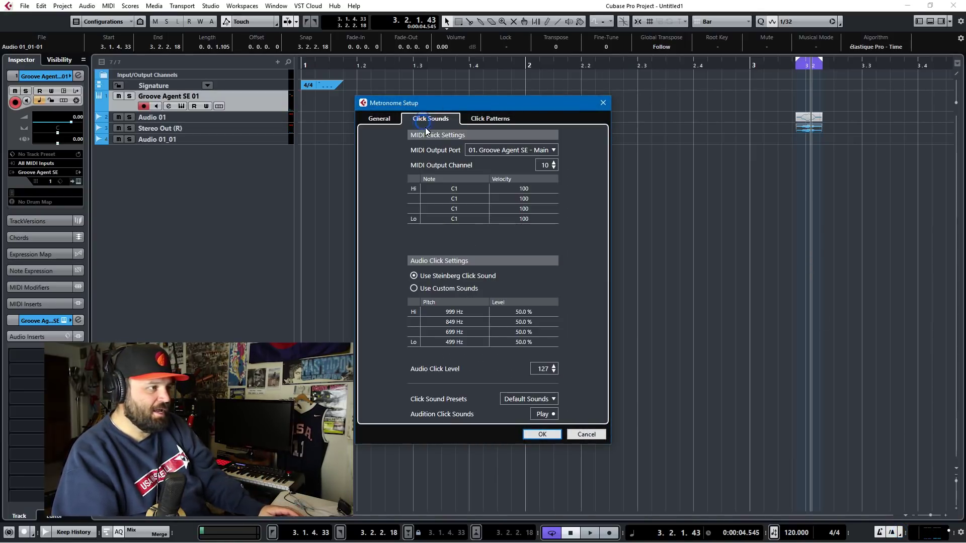
left_click(414, 288)
left_click(453, 312)
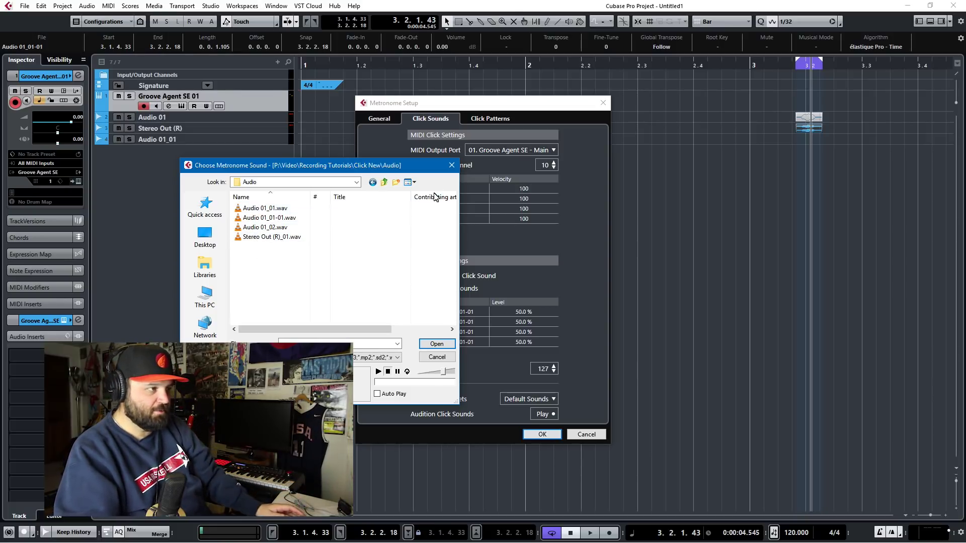
left_click(452, 165)
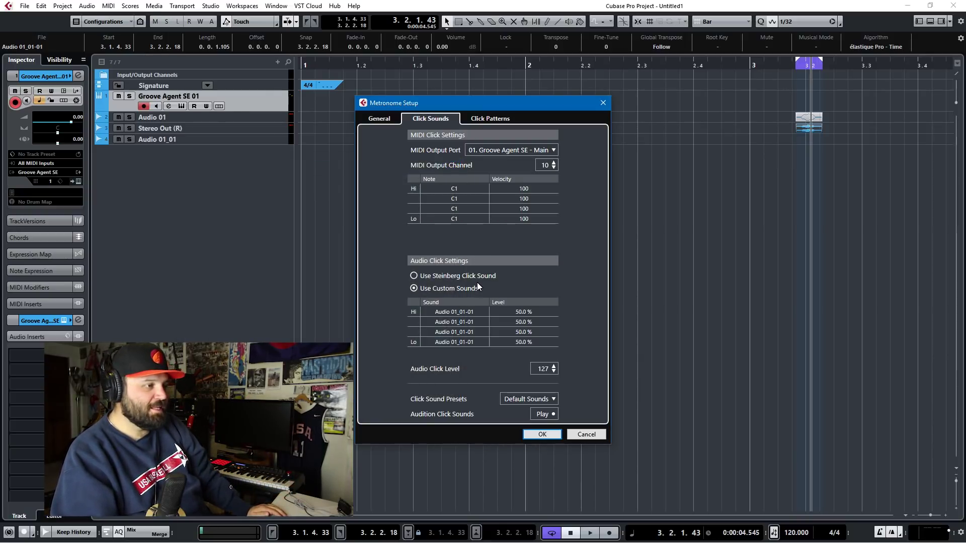
left_click(512, 152)
left_click(508, 164)
Enable the audio click instead of the MIDI click, apply the setup, and play the project from the start
left_click(385, 124)
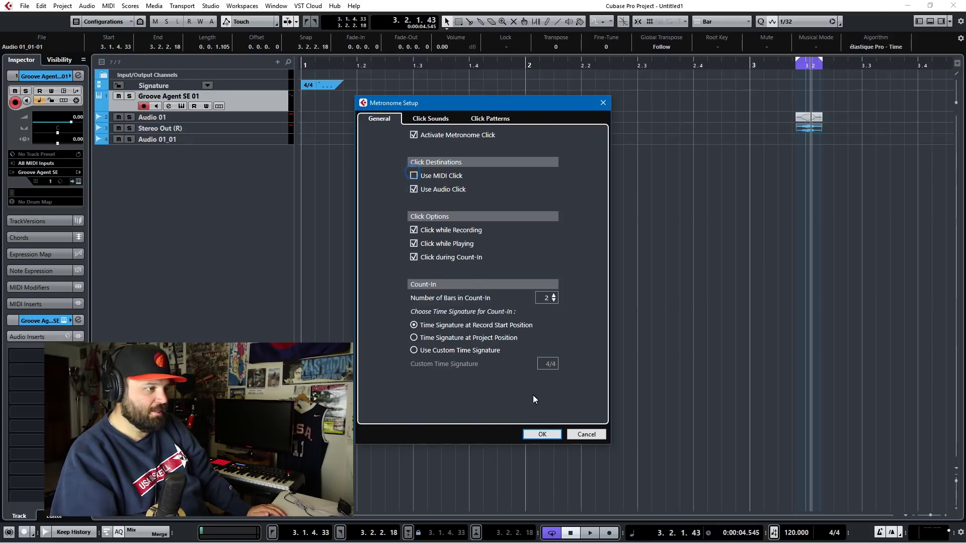
left_click(543, 435)
key("Home")
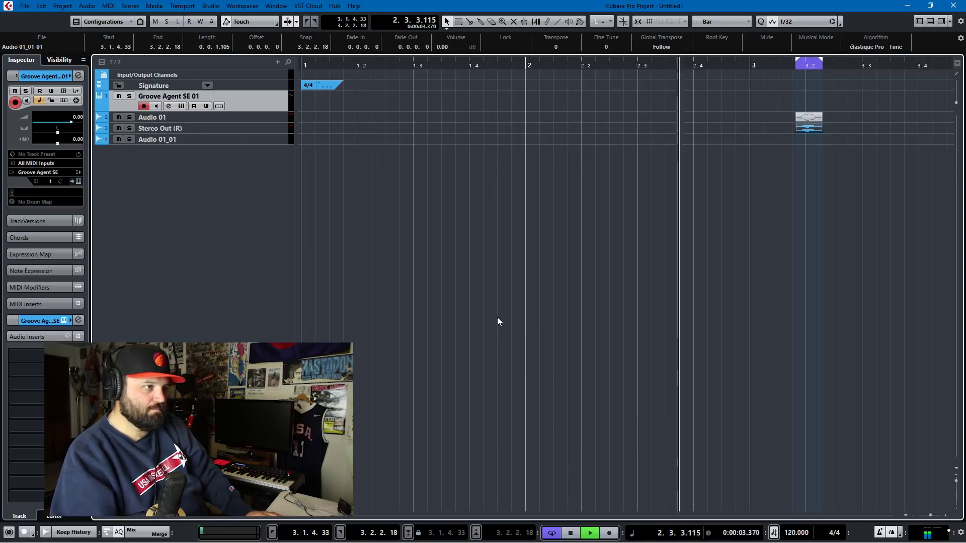
Stop playback, bring up the Groove Agent SE instrument on its track to view it, and close it again
key("space")
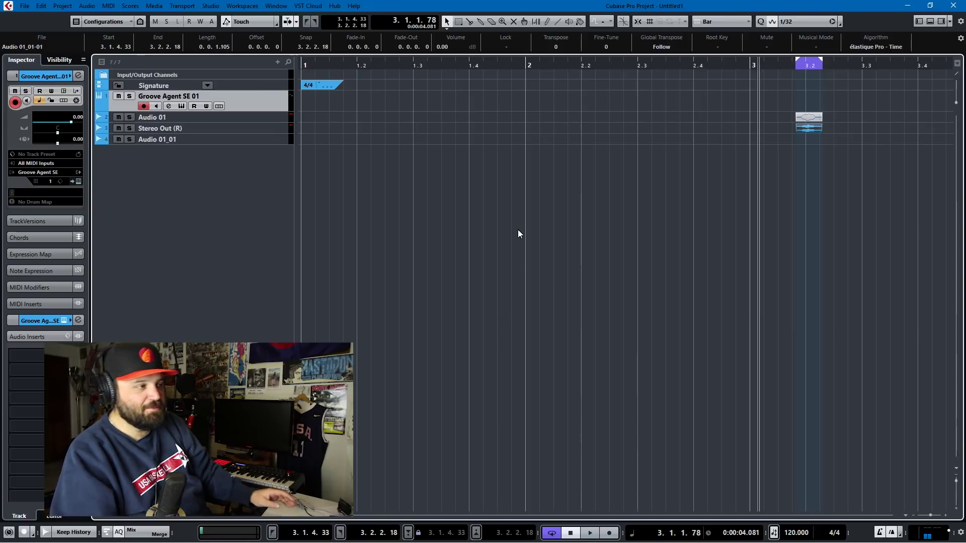
left_click(182, 106)
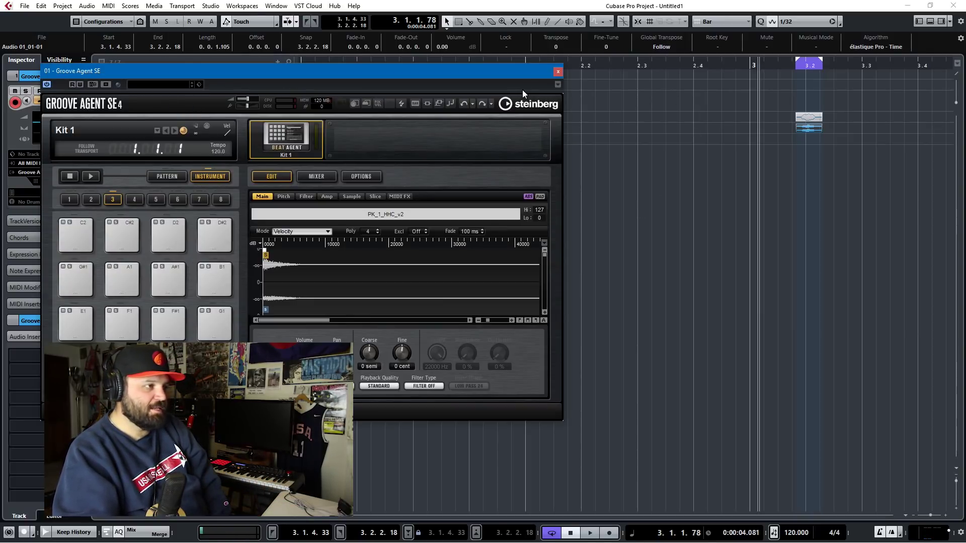
left_click(557, 73)
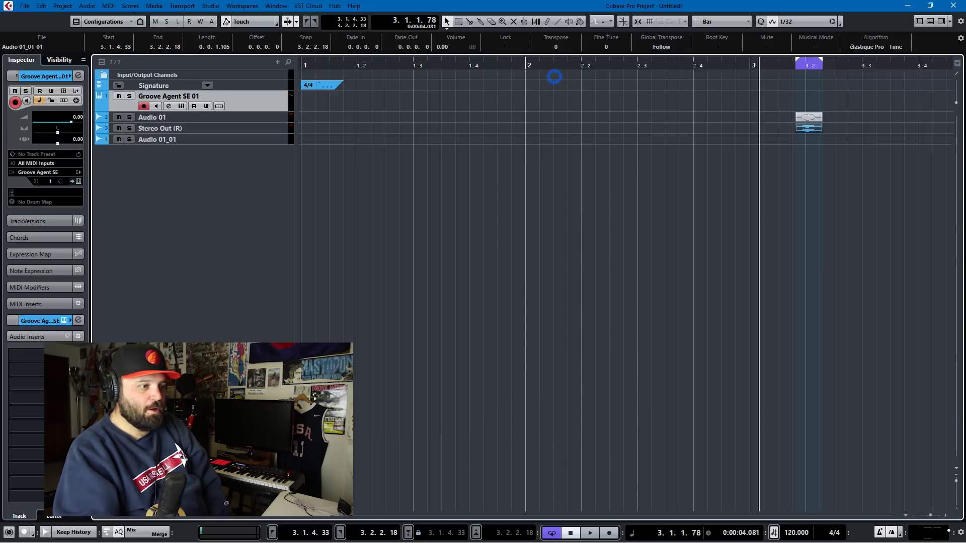
Load the Clave A click sound preset in the metronome setup and apply it
left_click(900, 533, "ctrl")
left_click(441, 120)
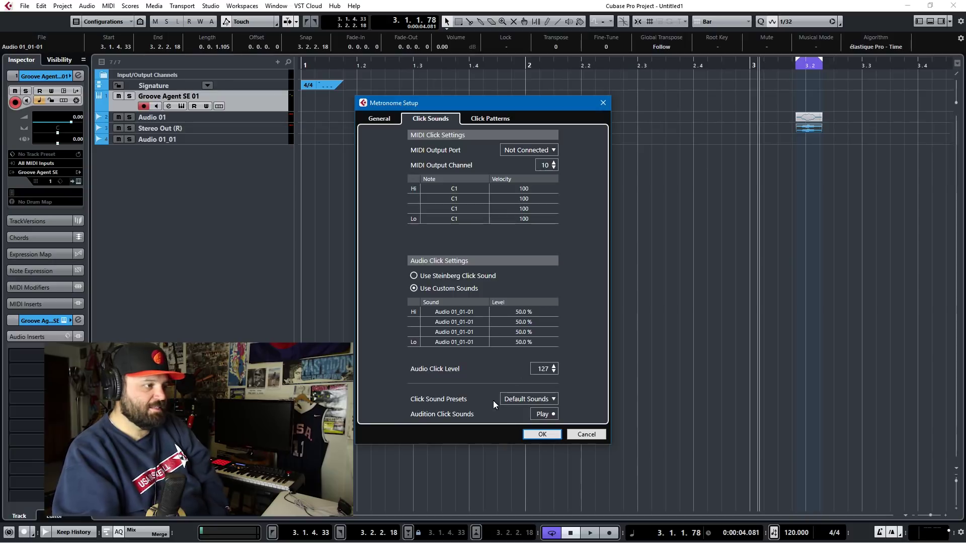
left_click(521, 403)
left_click(521, 403)
left_click(524, 399)
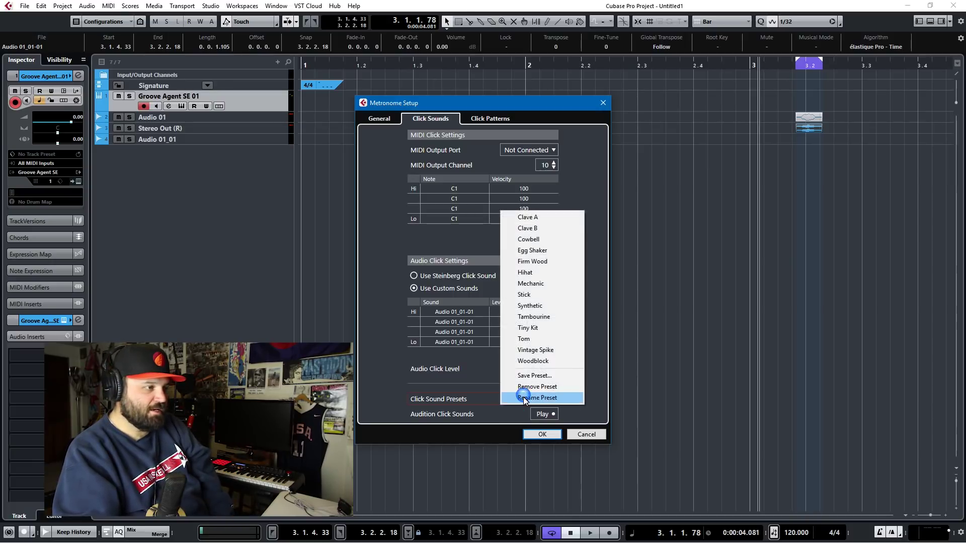
left_click(540, 219)
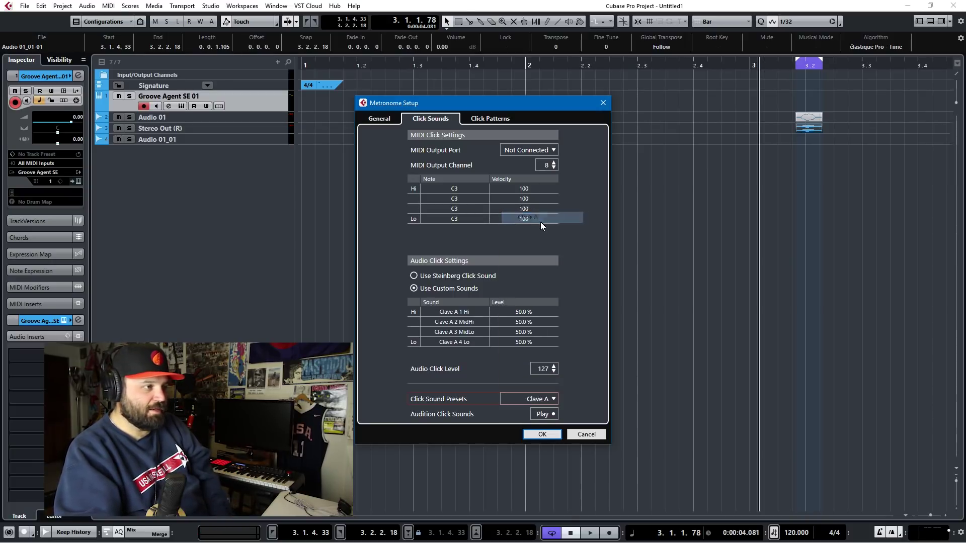
left_click(539, 436)
Play the project from bar 1 to hear the Clave A click and stop playback
key("Home")
key("space")
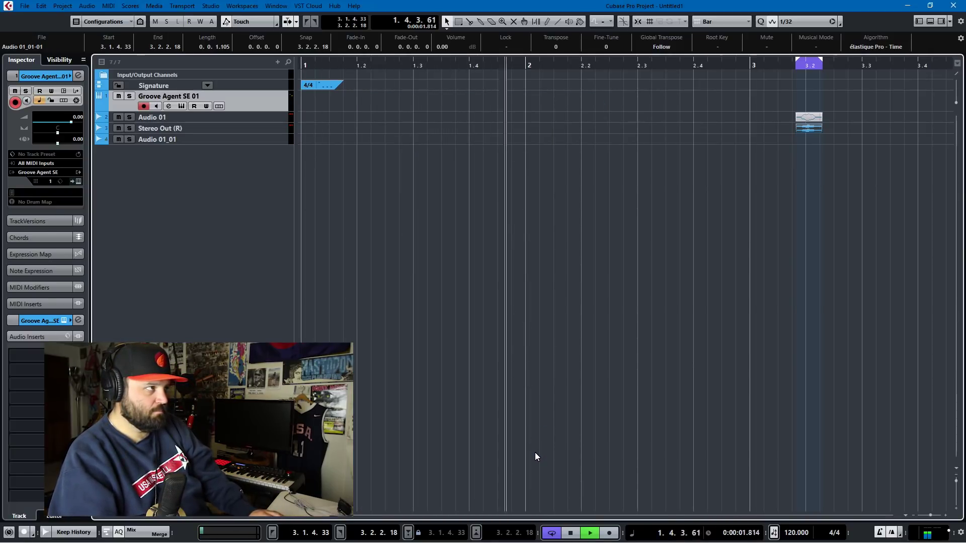
key("space")
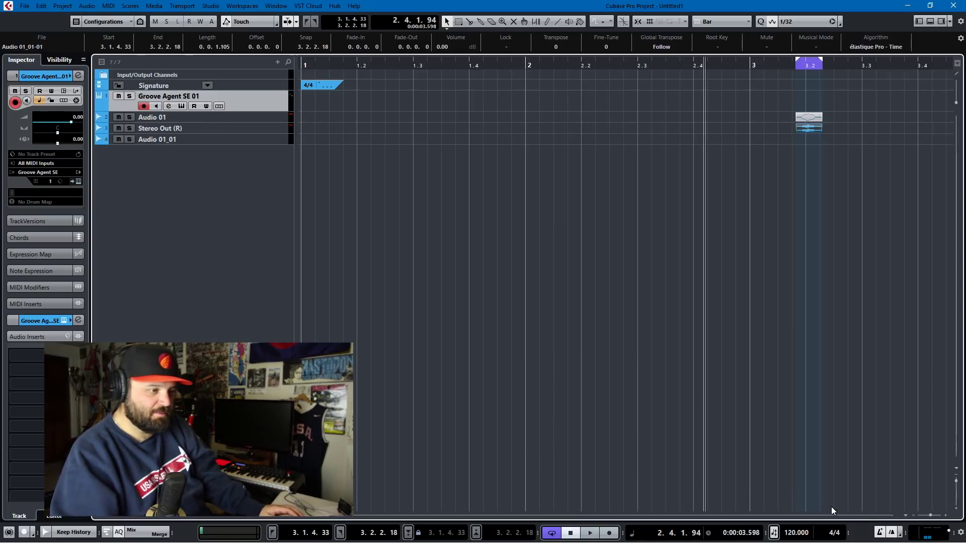
Load the Egg Shaker click sound preset for the metronome, apply it, and play the project to hear the click before stopping
left_click(901, 536)
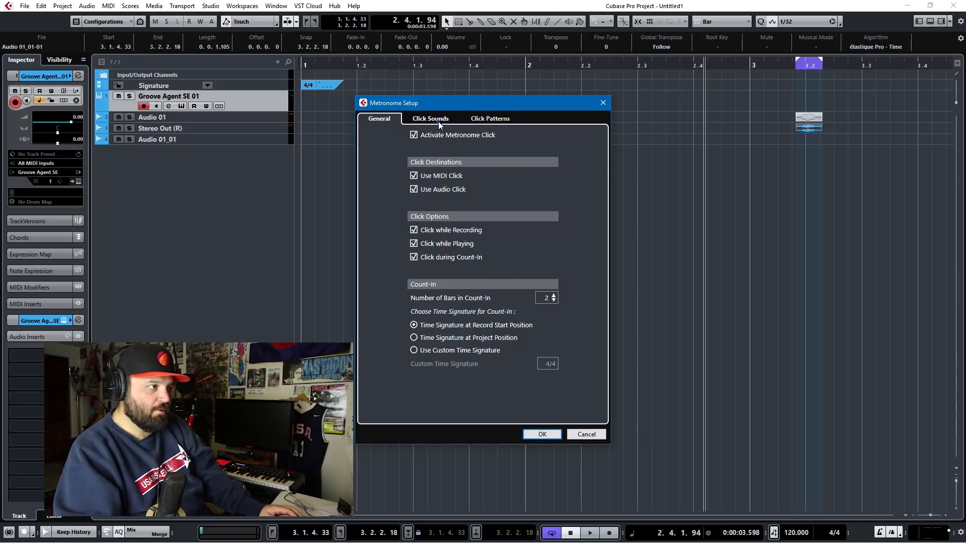
left_click(438, 120)
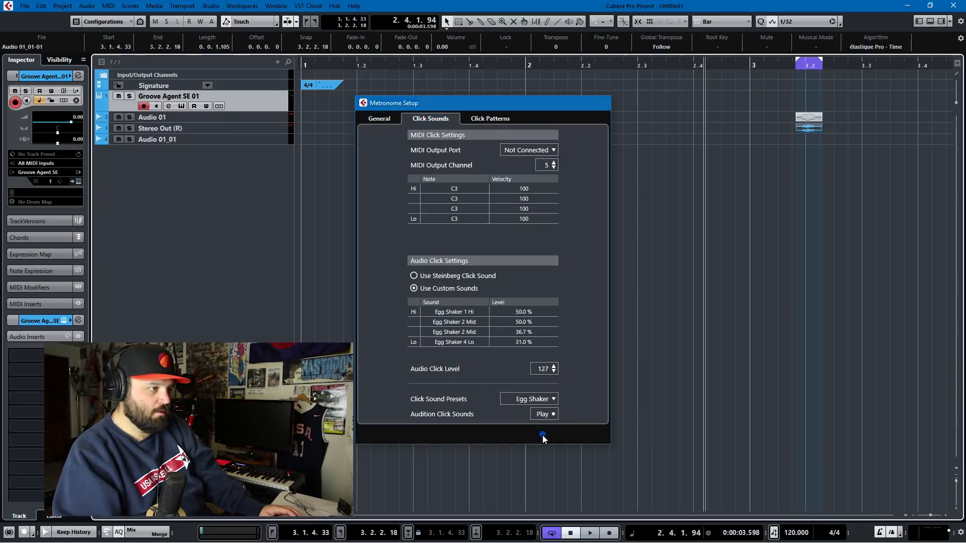
left_click(543, 435)
key("space")
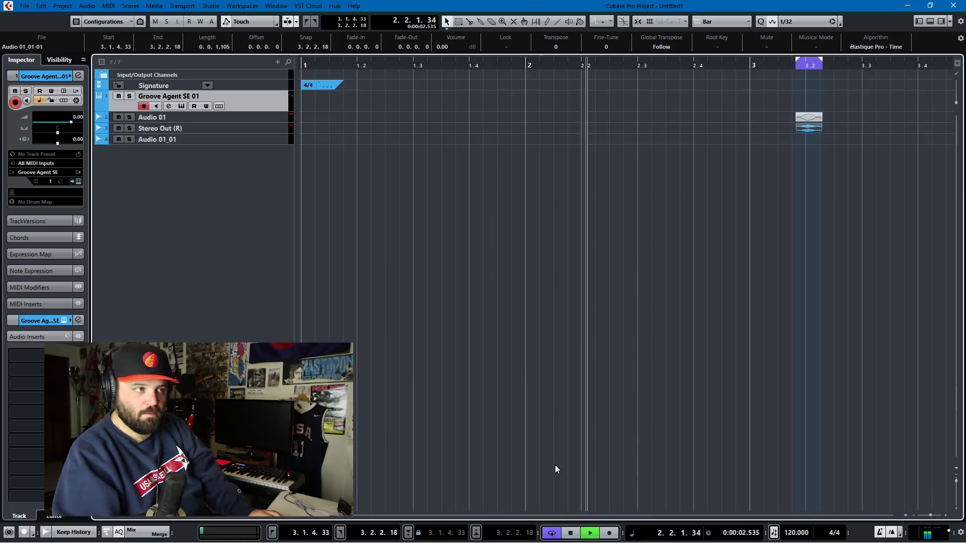
key("space")
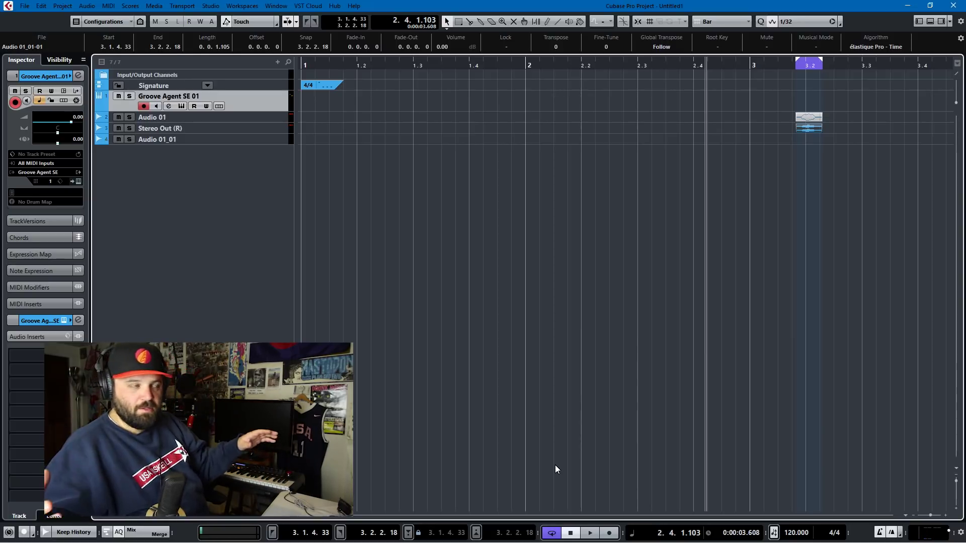
Switch the metronome's audio click to the Steinberg click sound, look through the click patterns, apply the setup, and return to bar 1
left_click(899, 532)
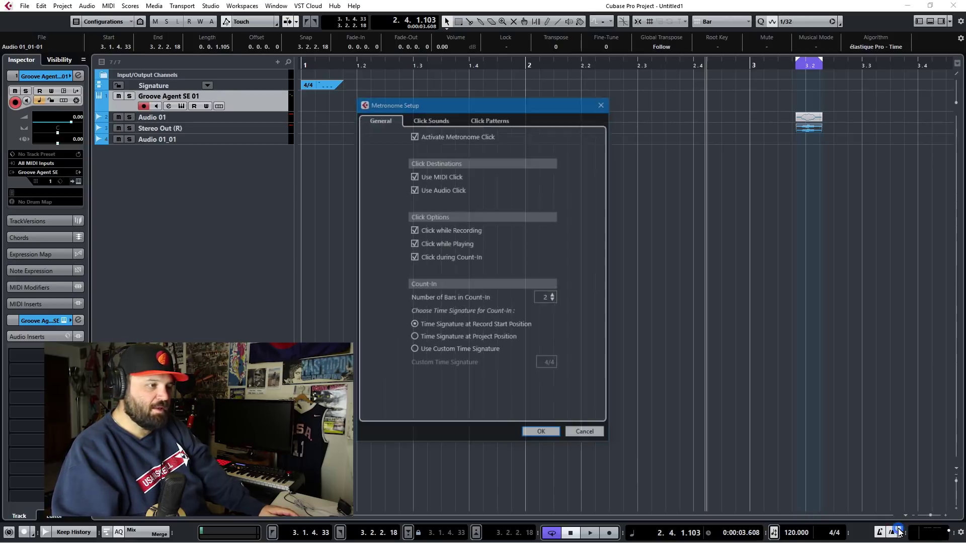
left_click(439, 121)
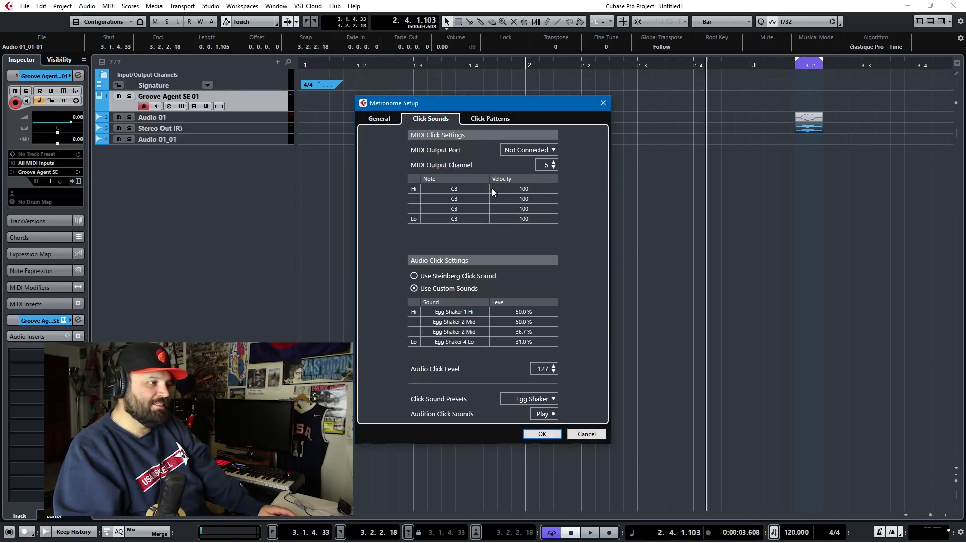
left_click(413, 275)
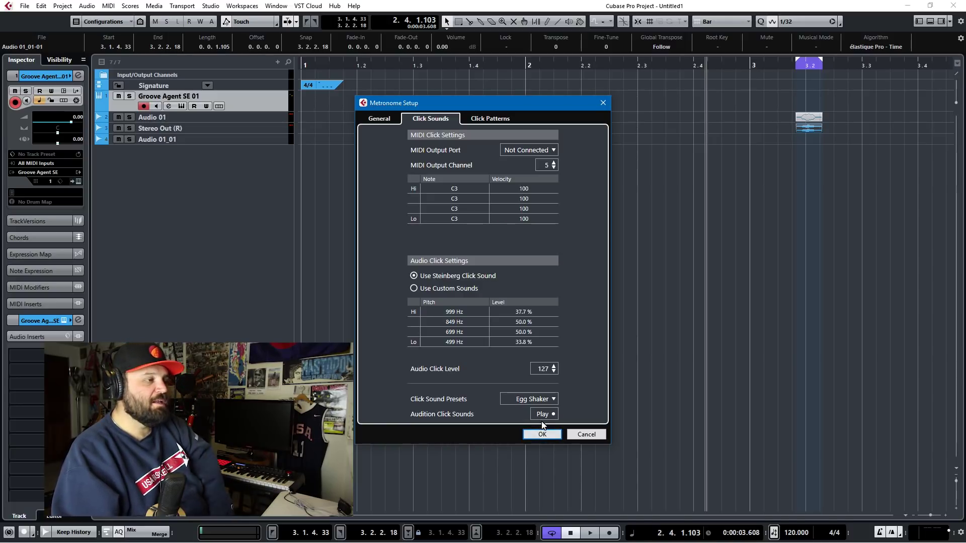
left_click(493, 120)
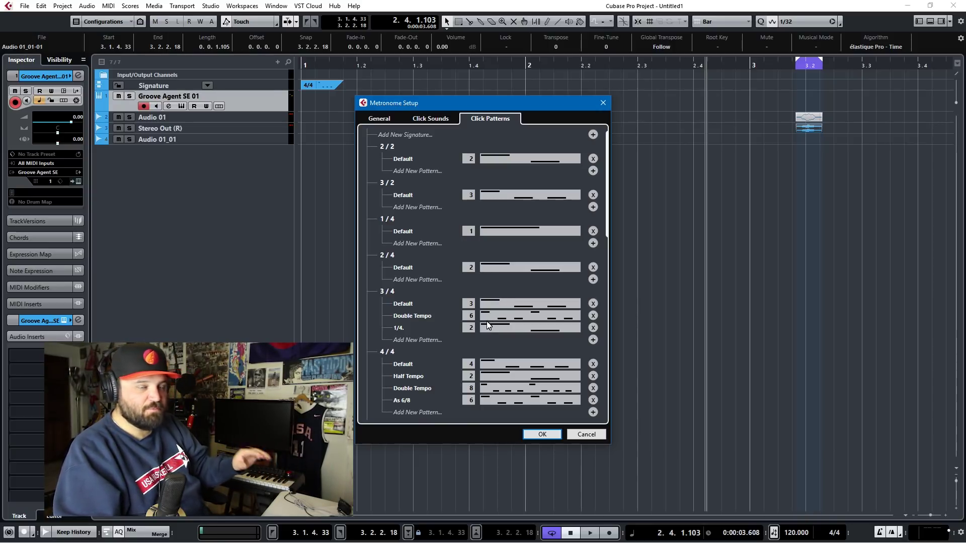
scroll(493, 314, "down", 5)
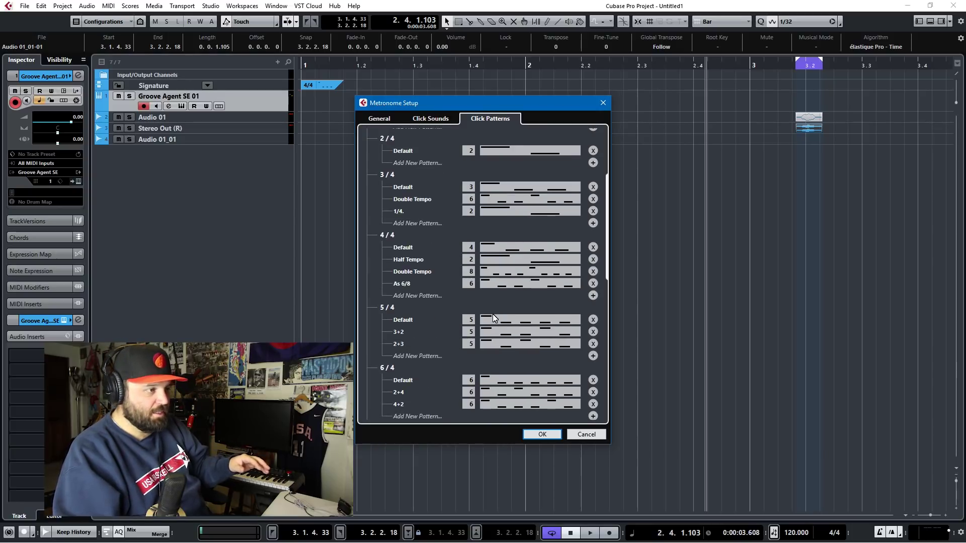
left_click(536, 434)
key("Home")
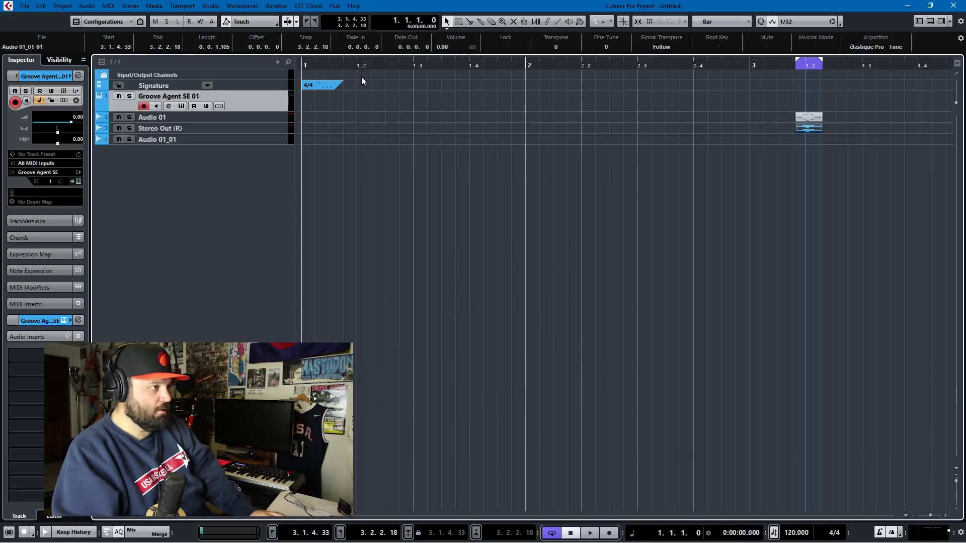
Set the click pattern of the 4/4 signature at bar 1 to As 6/8, audition it, and return to the start
left_click(328, 88)
left_click(328, 87)
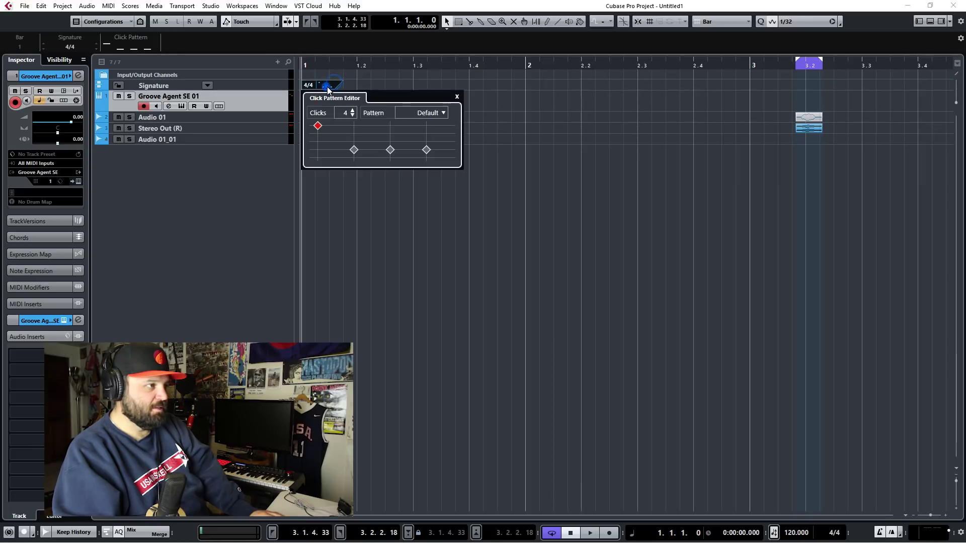
left_click(409, 114)
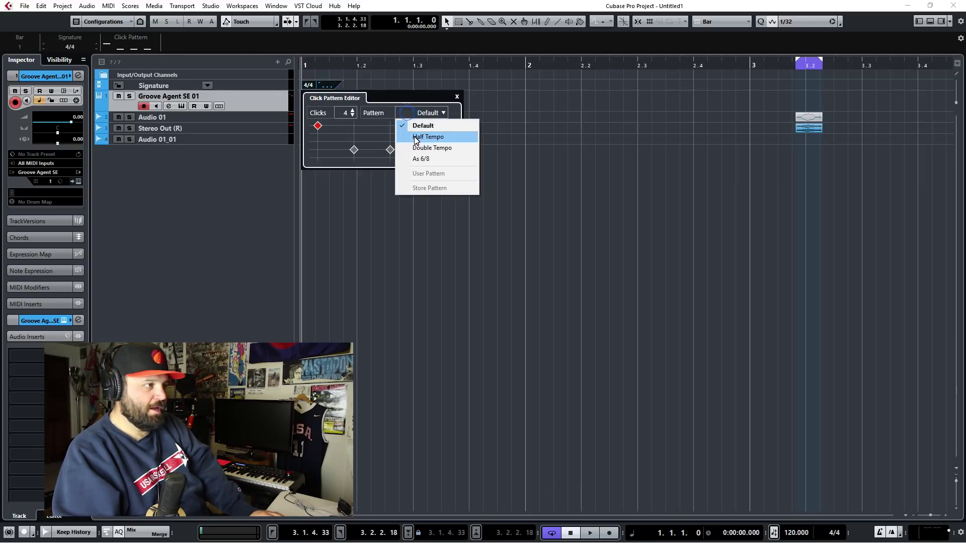
left_click(431, 159)
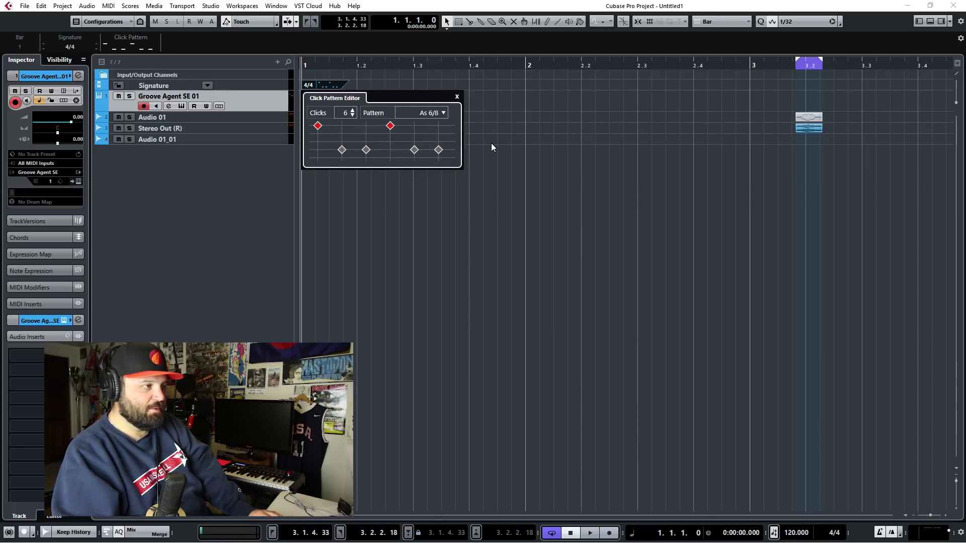
left_click(457, 96)
key("space")
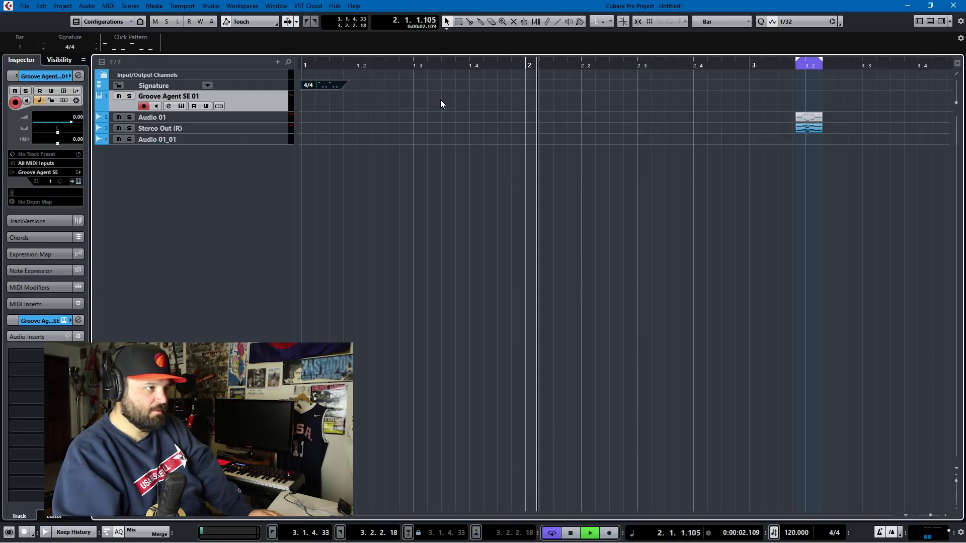
key("space")
key("Home")
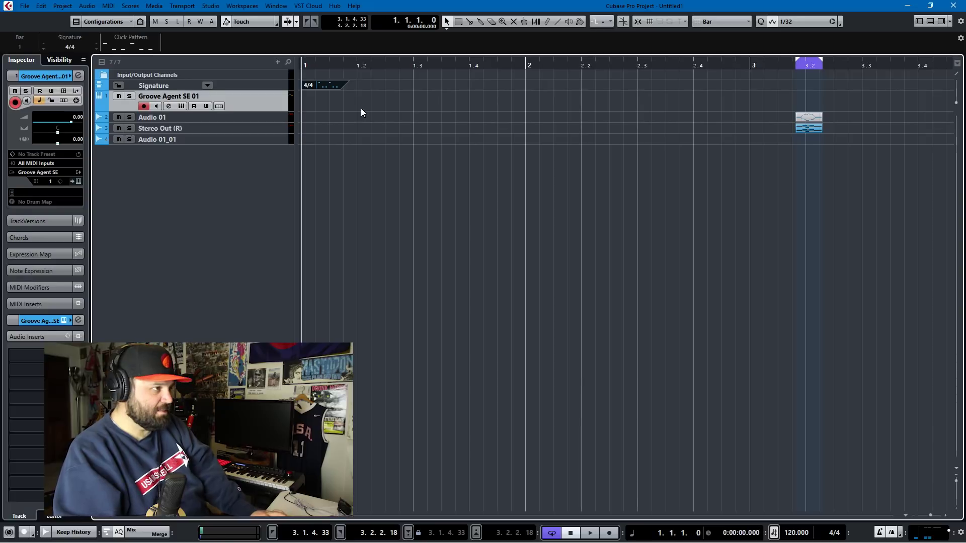
Set the 4/4 signature's click pattern back to Default and play the project to hear it before stopping
left_click(327, 87)
left_click(423, 113)
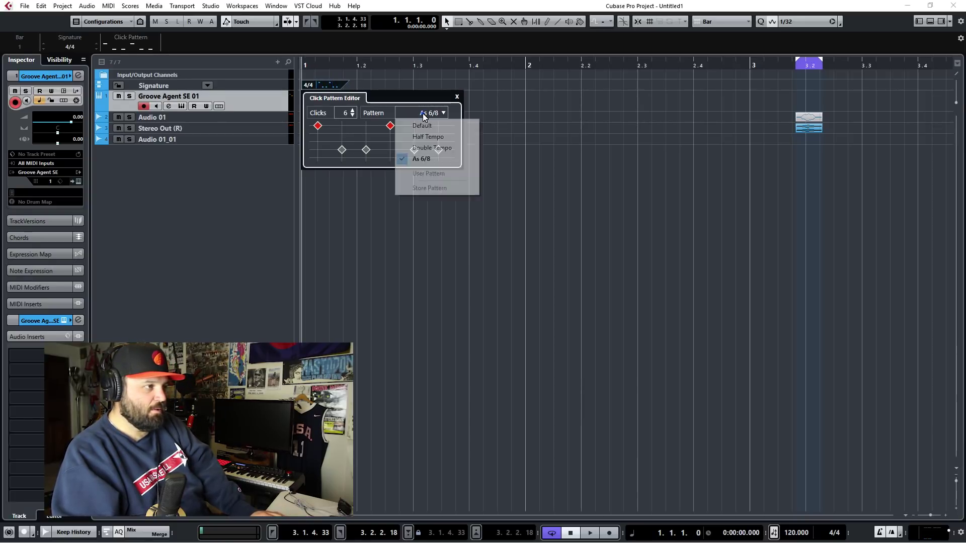
left_click(421, 126)
left_click(421, 113)
left_click(533, 141)
key("space")
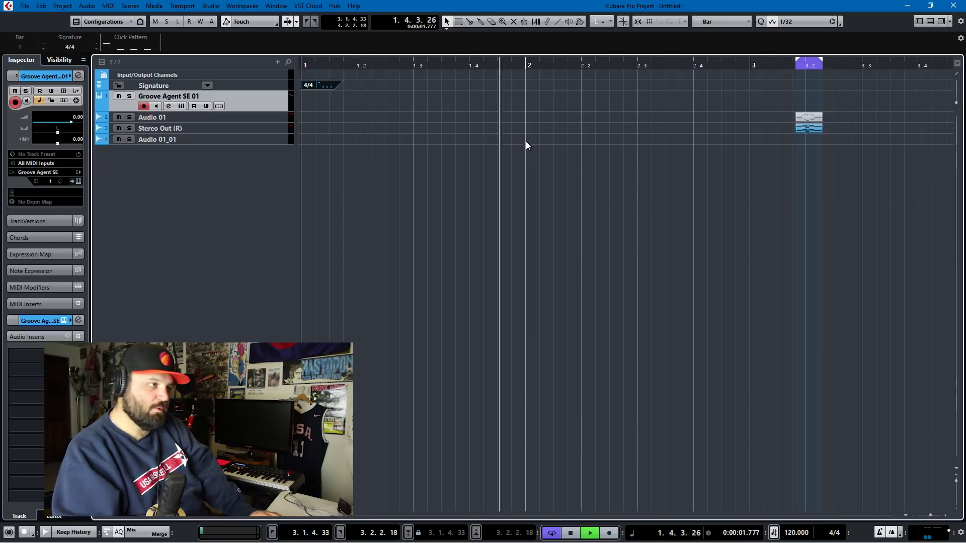
key("space")
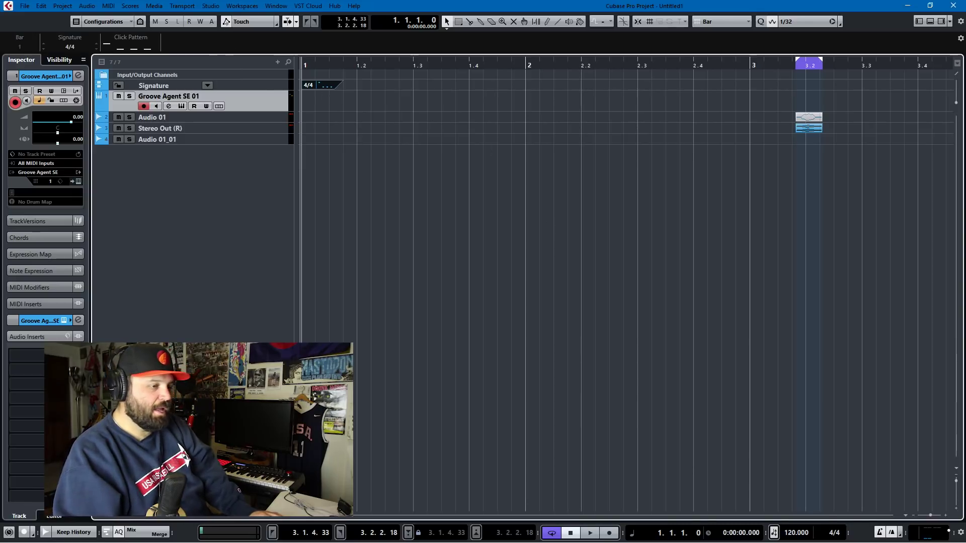
Examine the metronome's click patterns for all time signatures down to 12/8 and close the setup without applying it
left_click(901, 532)
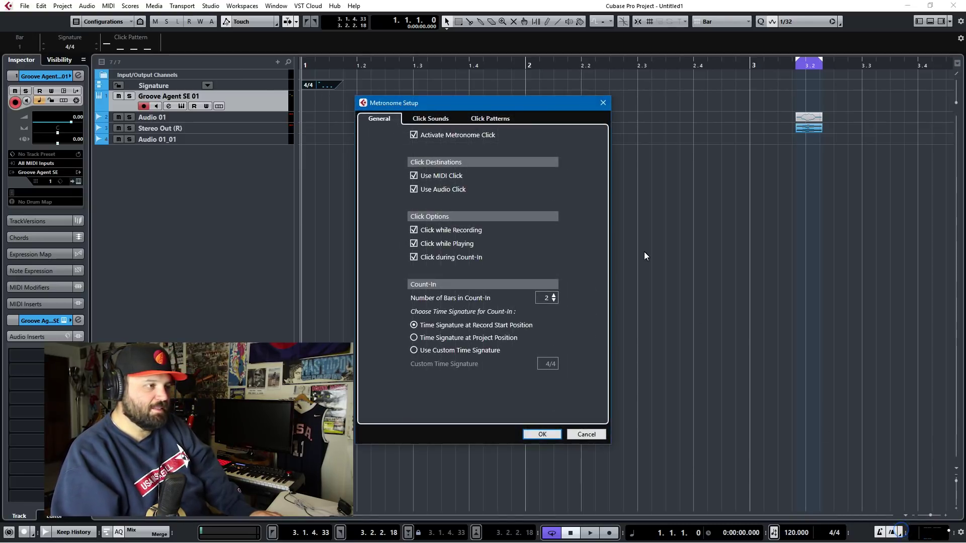
left_click(487, 119)
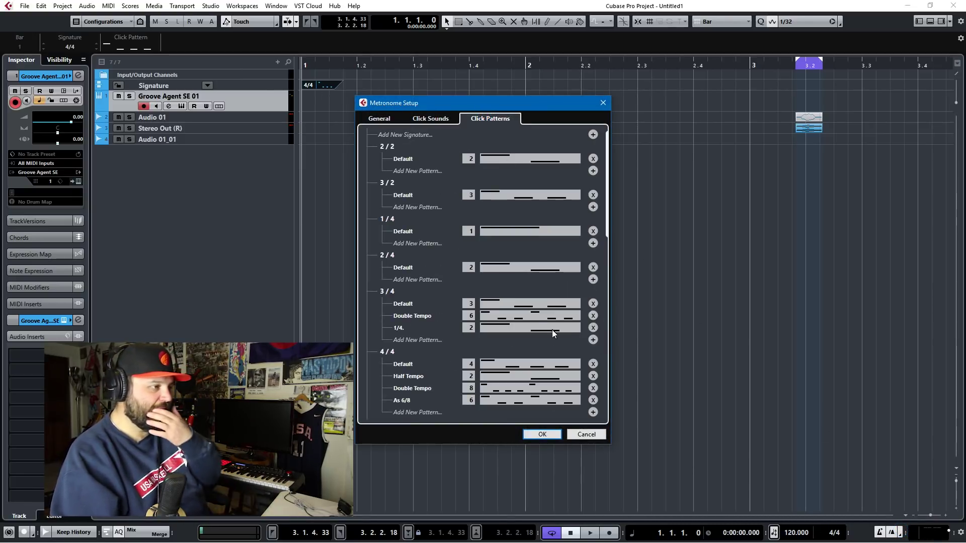
scroll(468, 347, "down", 3)
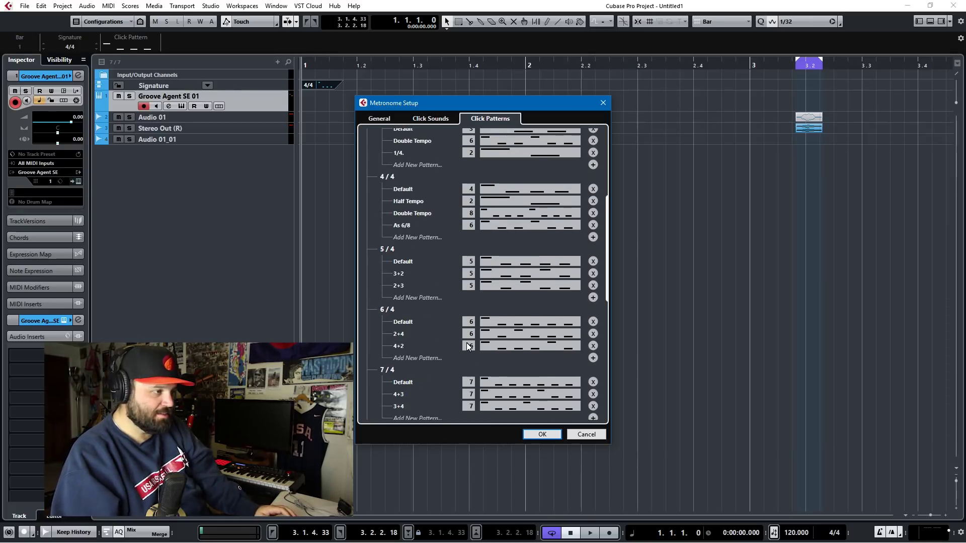
scroll(467, 346, "down", 5)
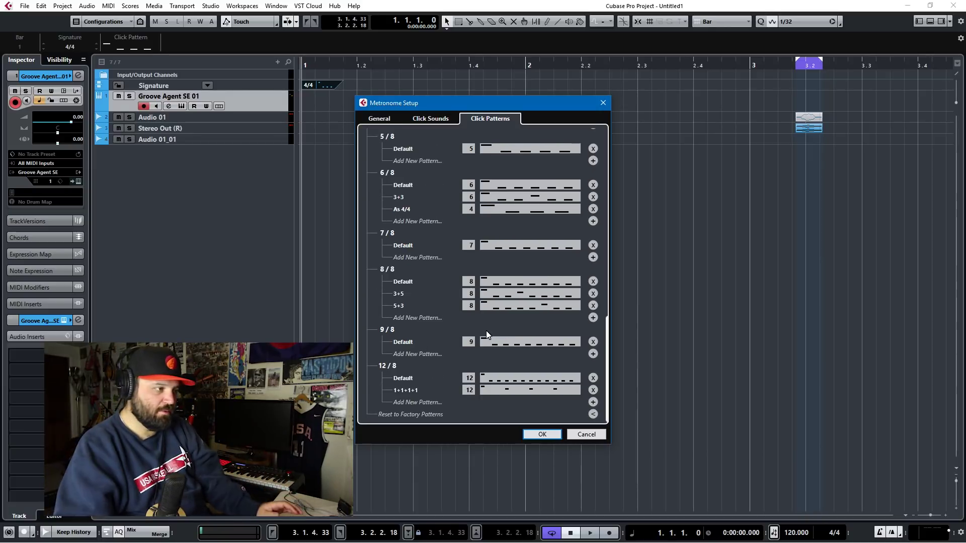
left_click(603, 103)
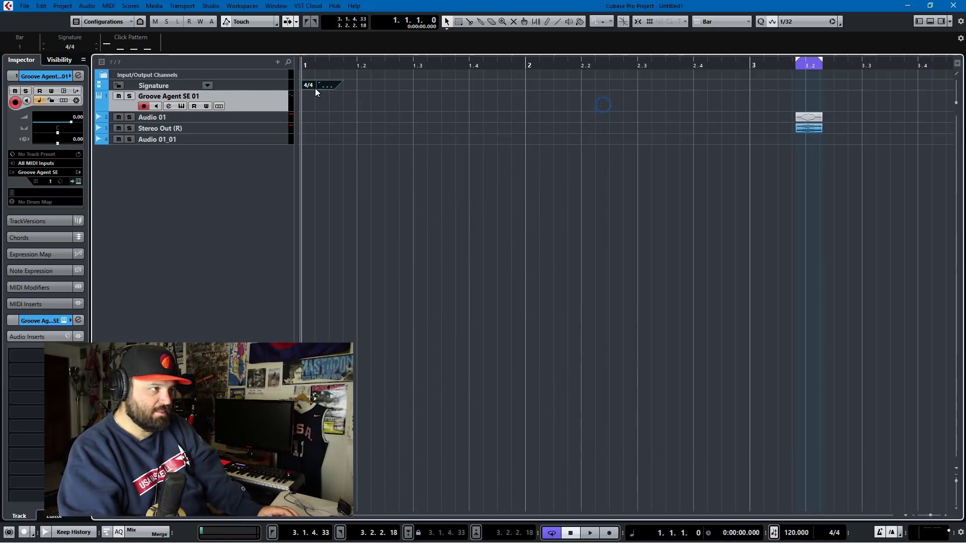
Change the time signature at bar 1 to 9/8, deselect the signature event, and play the project to hear the click
double_click(310, 84)
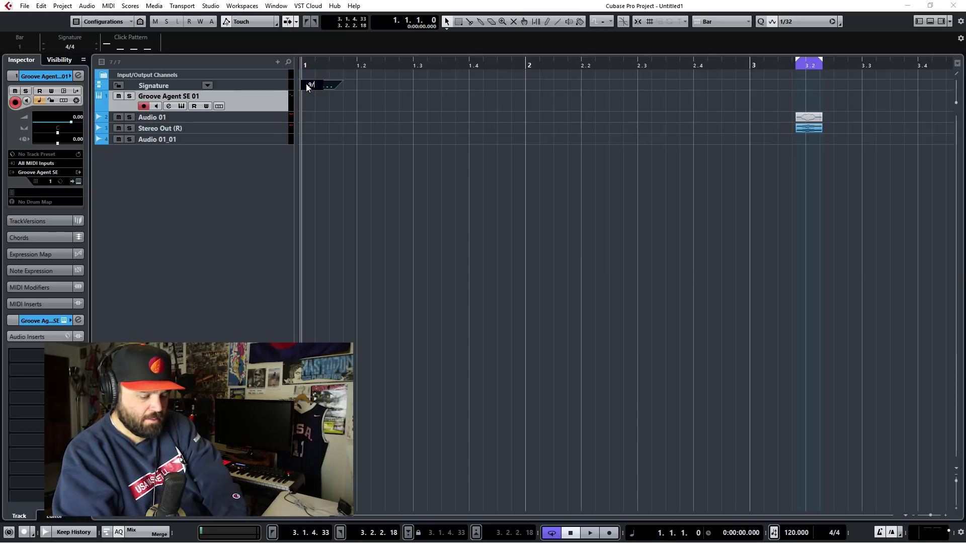
type("9/8")
key("Return")
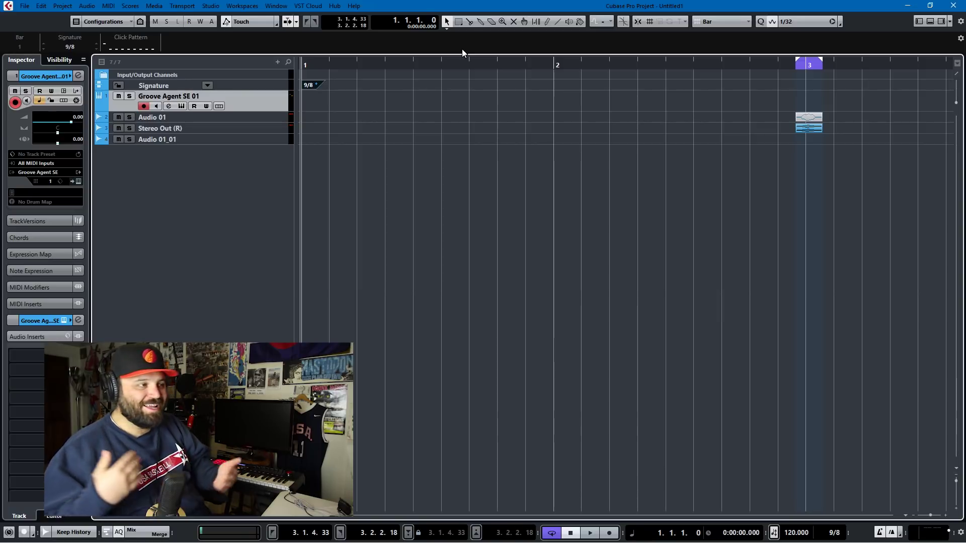
left_click(360, 139)
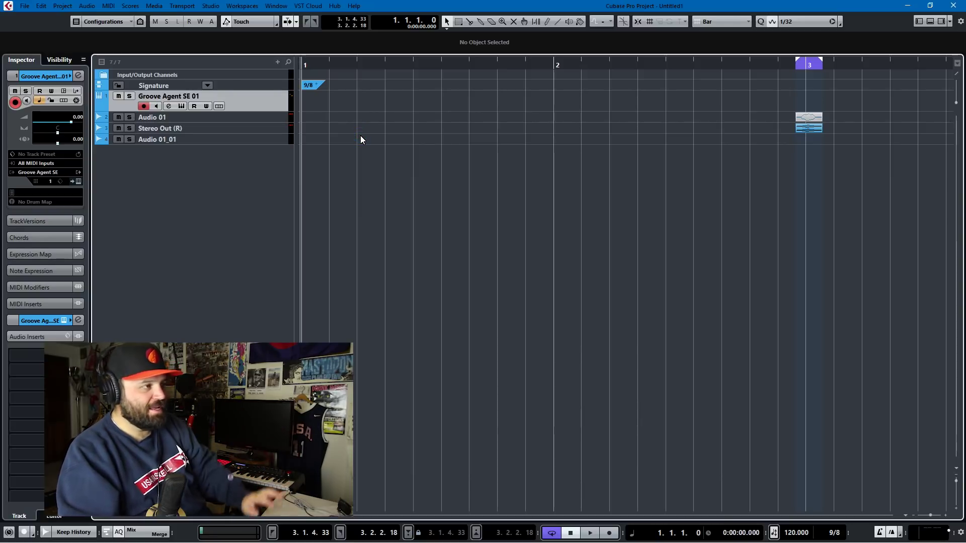
key("space")
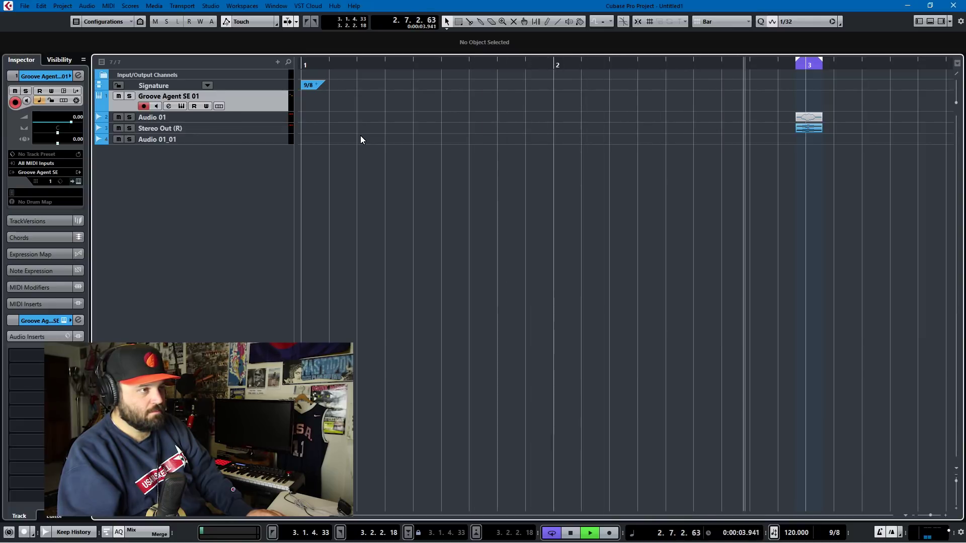
Stop playback, accent clicks 3, 5, 7, 8 and 9 in the 9/8 signature's click pattern, and play the project to hear it
key("space")
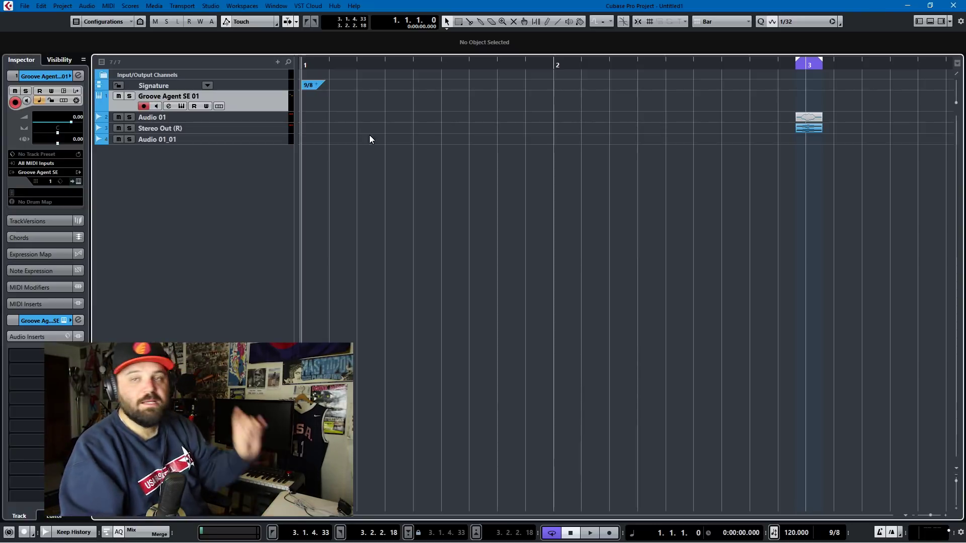
left_click(314, 86)
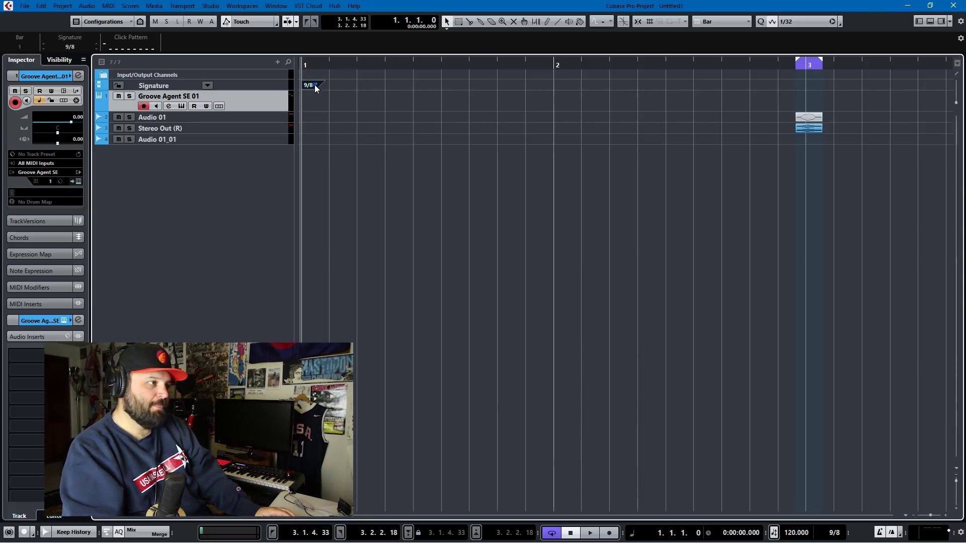
double_click(317, 88)
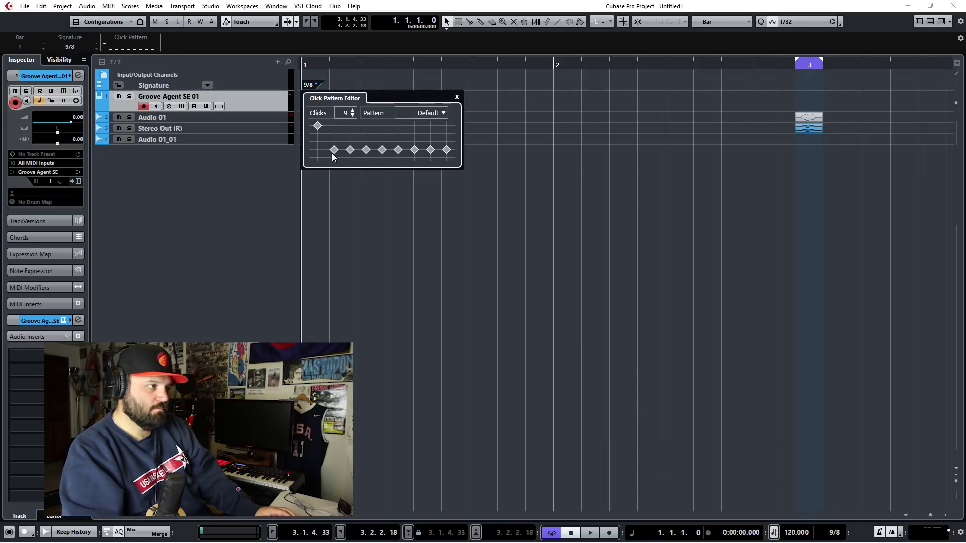
left_click(349, 150)
left_click(350, 126)
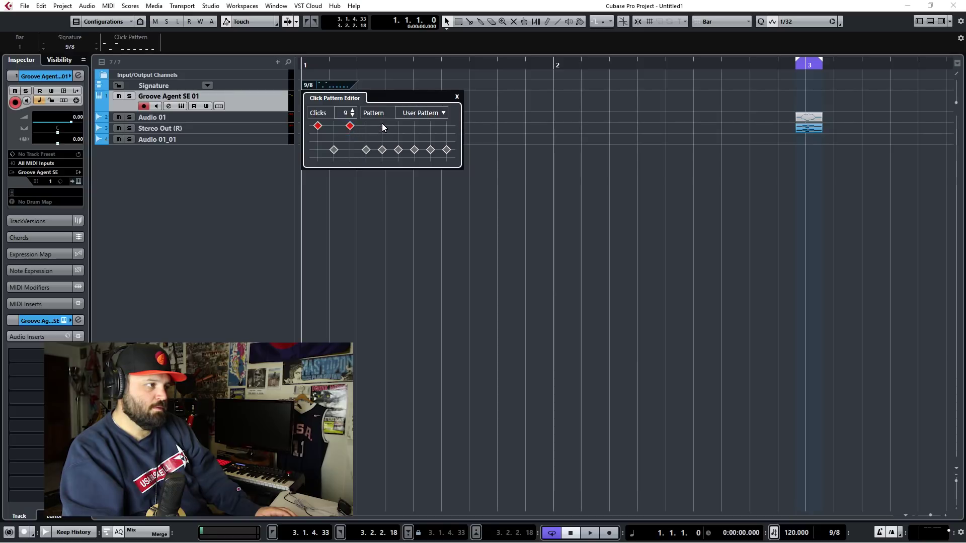
left_click(415, 126)
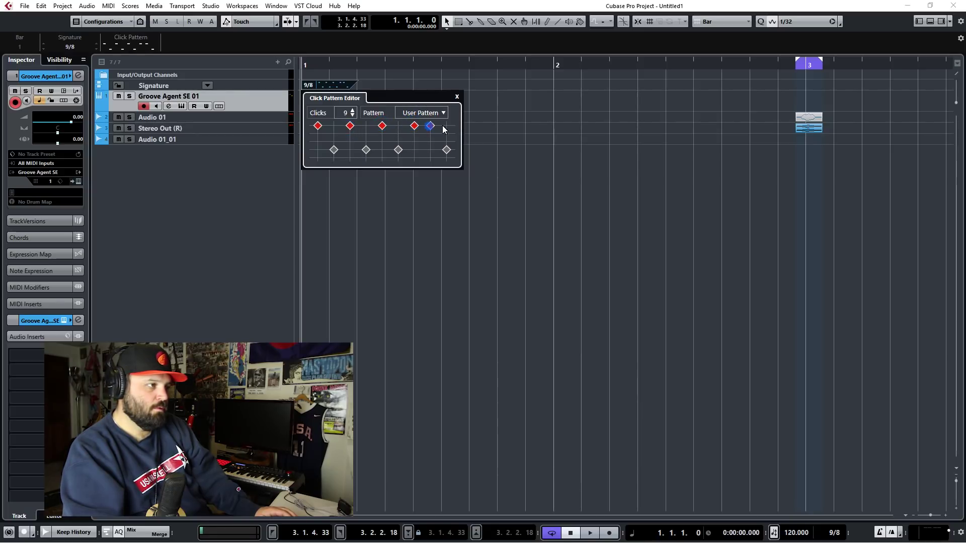
left_click(456, 96)
key("space")
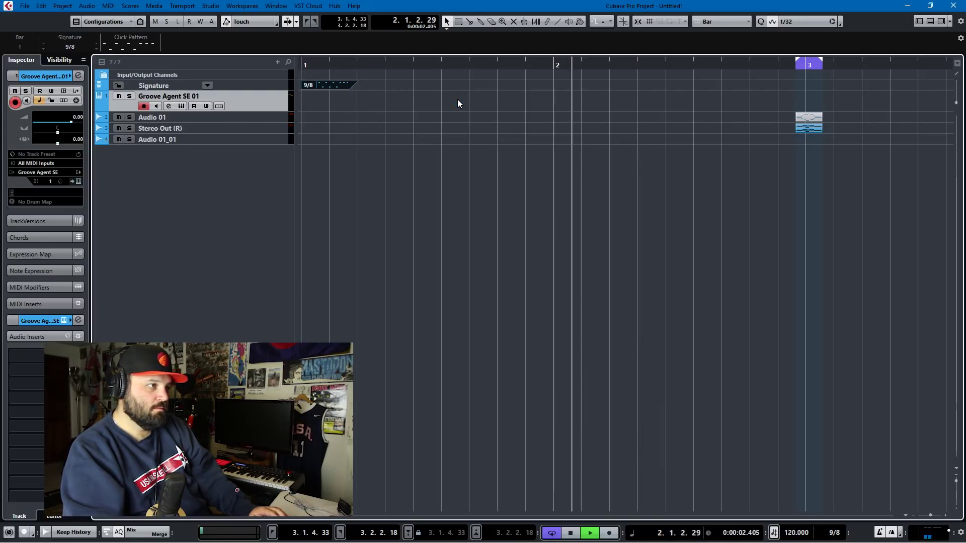
key("space")
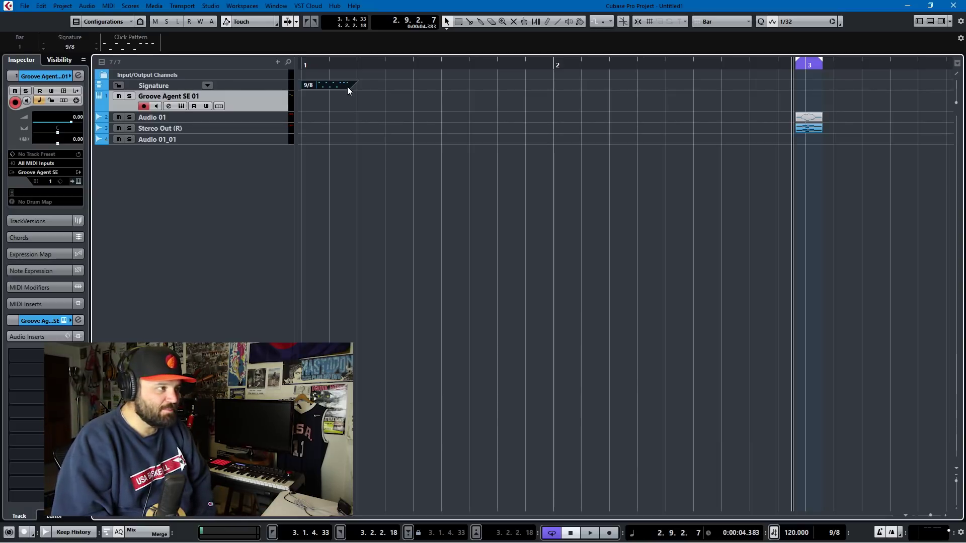
Change the time signature at bar 1 to 4/4, check its click pattern, and close the pattern editor
double_click(307, 85)
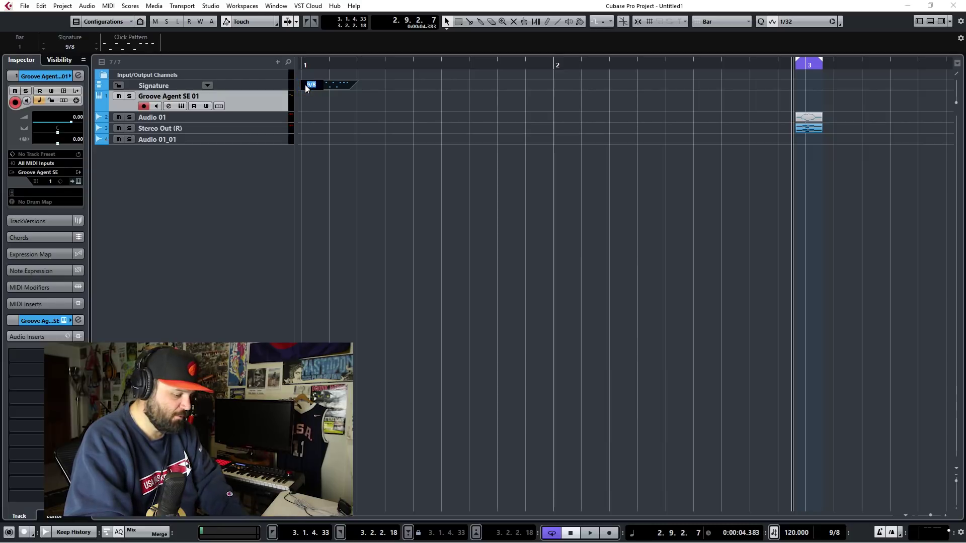
type("4/4")
left_click(319, 87)
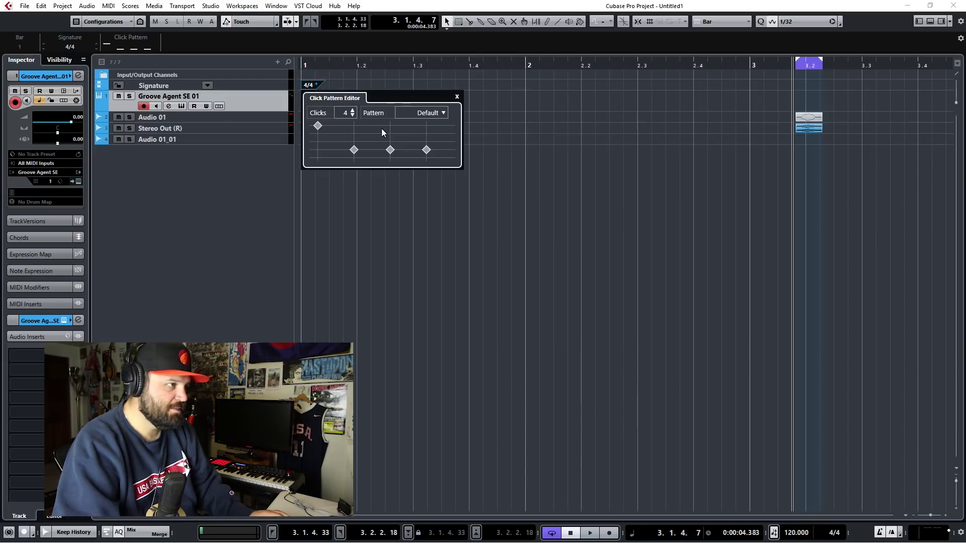
left_click(459, 98)
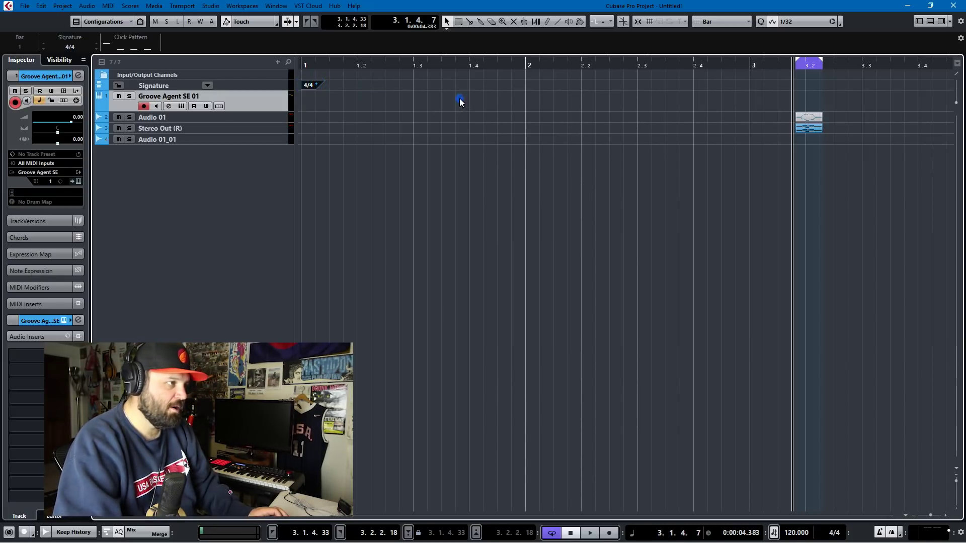
Add a second 4/4 time signature event at bar 2 on the Signature track
left_click_drag(313, 87, 528, 88)
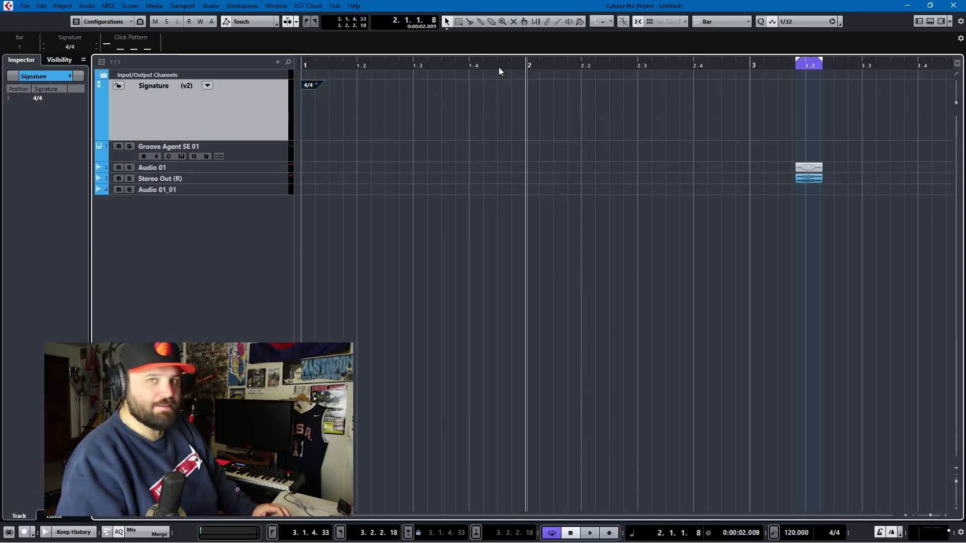
left_click(530, 86, "alt")
key("Return")
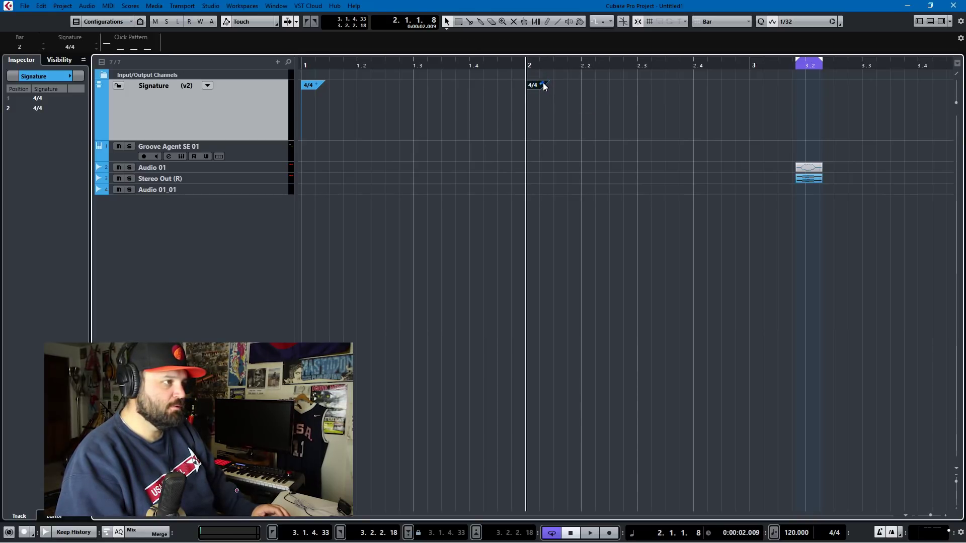
Set the click pattern of the 4/4 signature at bar 2 to Half Tempo and close the pattern editor
left_click(543, 85)
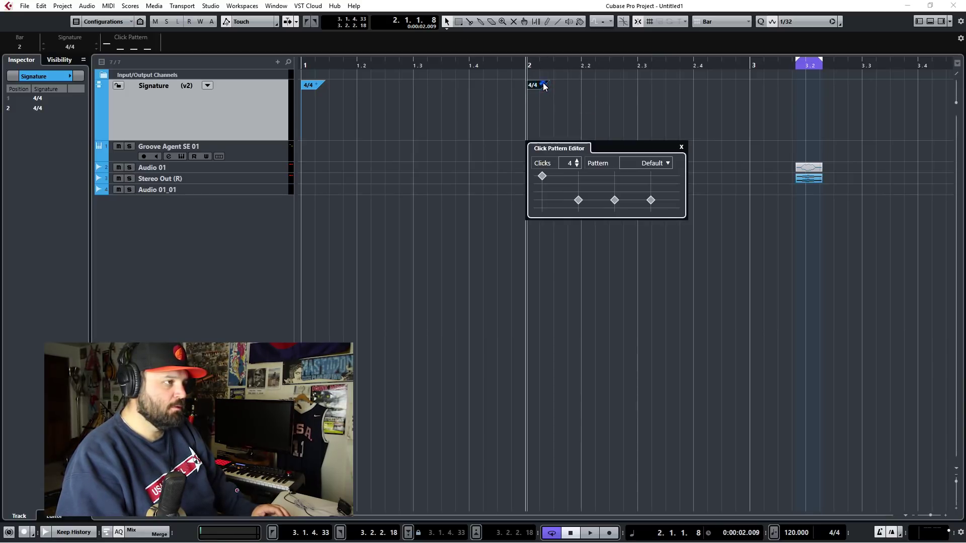
left_click(650, 164)
left_click(650, 187)
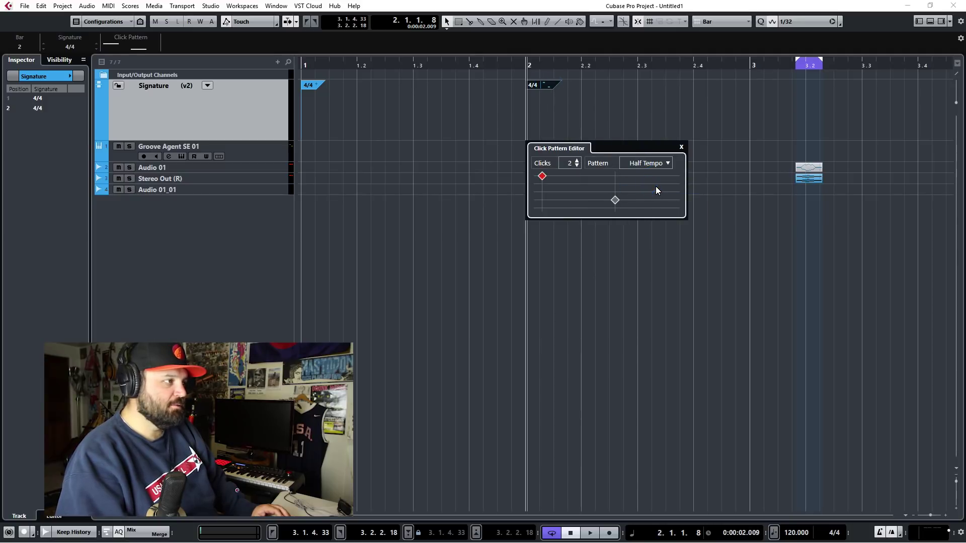
left_click(682, 148)
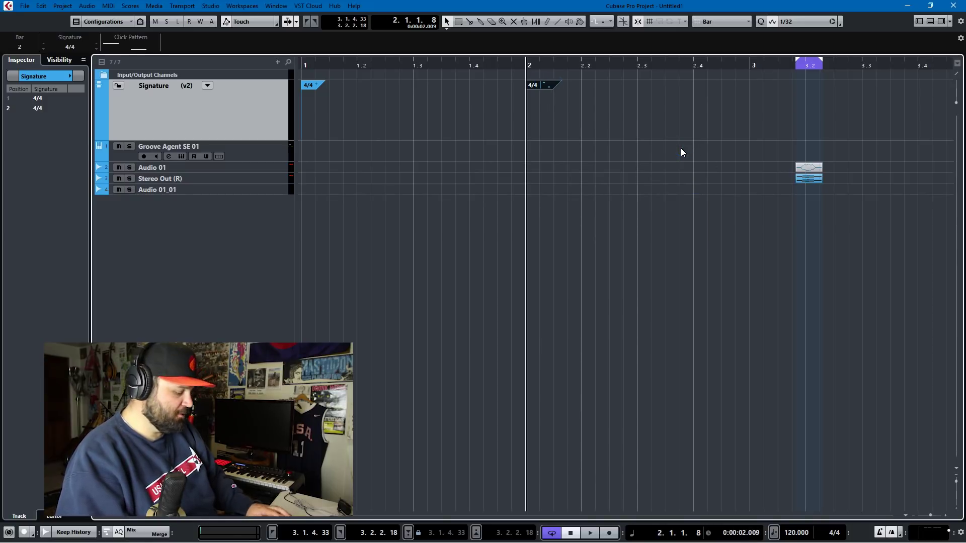
Play the project from the start through bar 2 to hear the click pattern change, and stop at bar 3
key("KP_Decimal")
key("space")
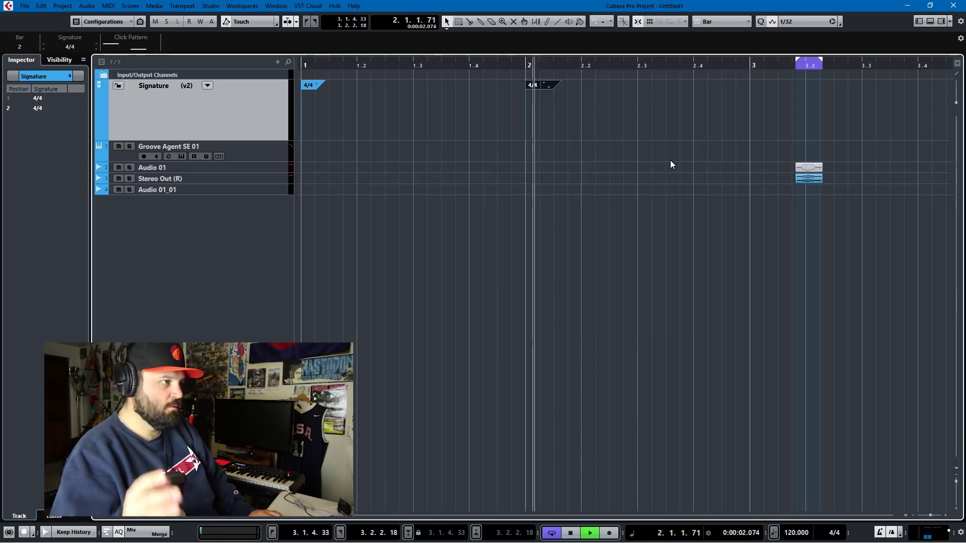
key("space")
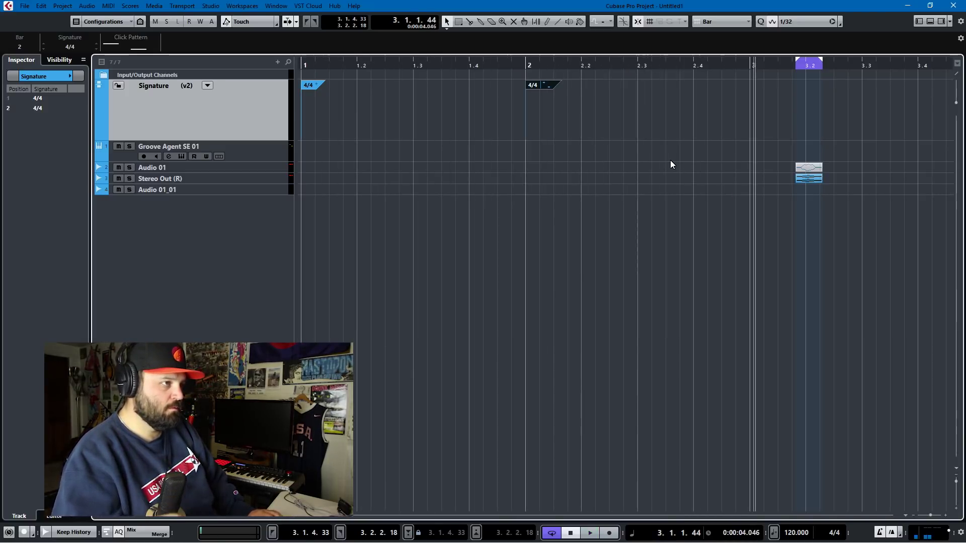